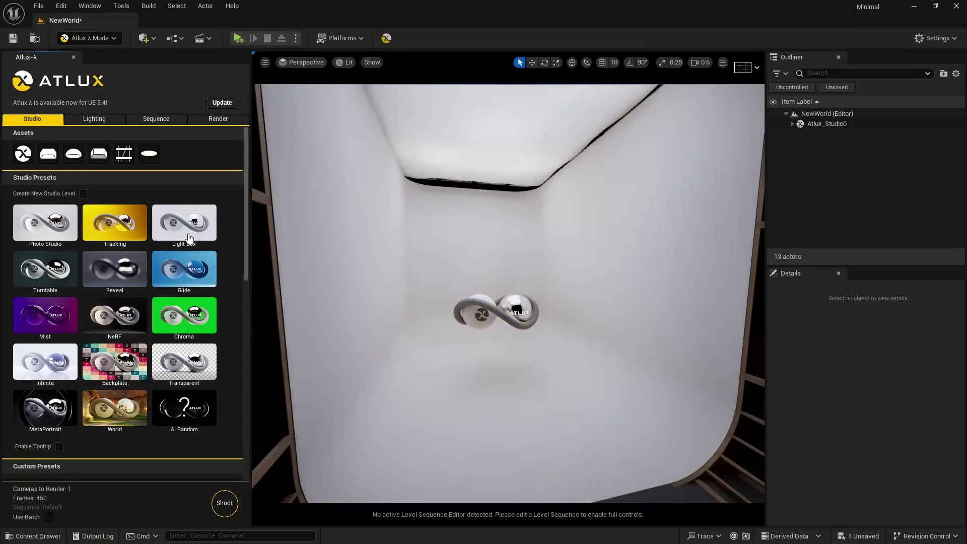
Load the Reveal studio preset, set the render to 8K at Ultra quality, and shoot.
{"action": "left_click", "coordinate": [45, 269]}
{"action": "left_click", "coordinate": [115, 272]}
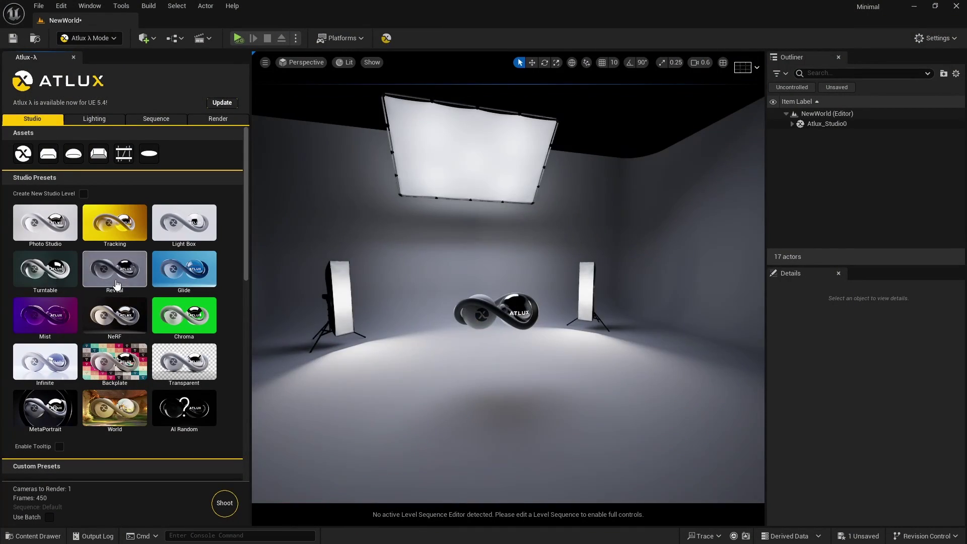
{"action": "left_click", "coordinate": [123, 335]}
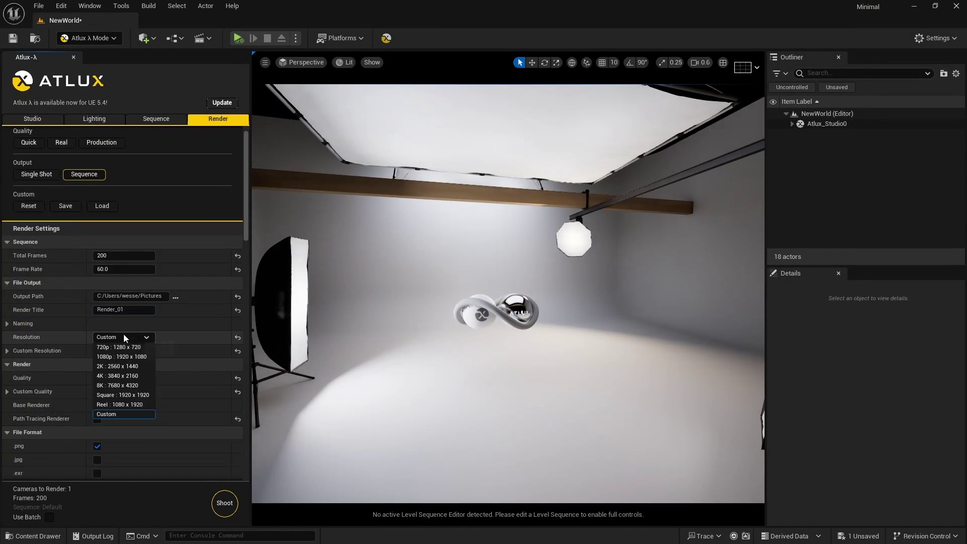
{"action": "left_click", "coordinate": [136, 382]}
{"action": "scroll", "coordinate": [136, 382], "scroll_direction": "down", "scroll_amount": 2}
{"action": "left_click", "coordinate": [127, 346]}
{"action": "left_click", "coordinate": [111, 387]}
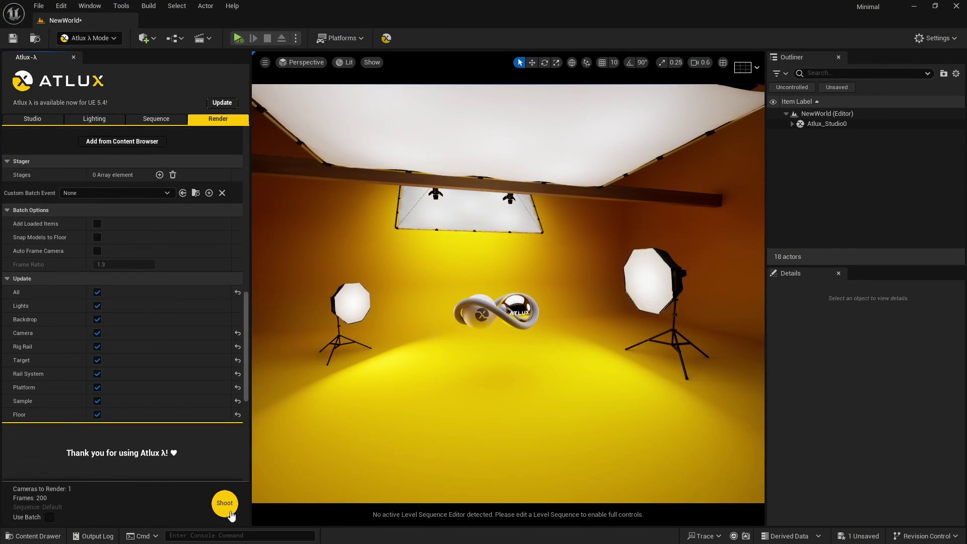
{"action": "left_click", "coordinate": [227, 504]}
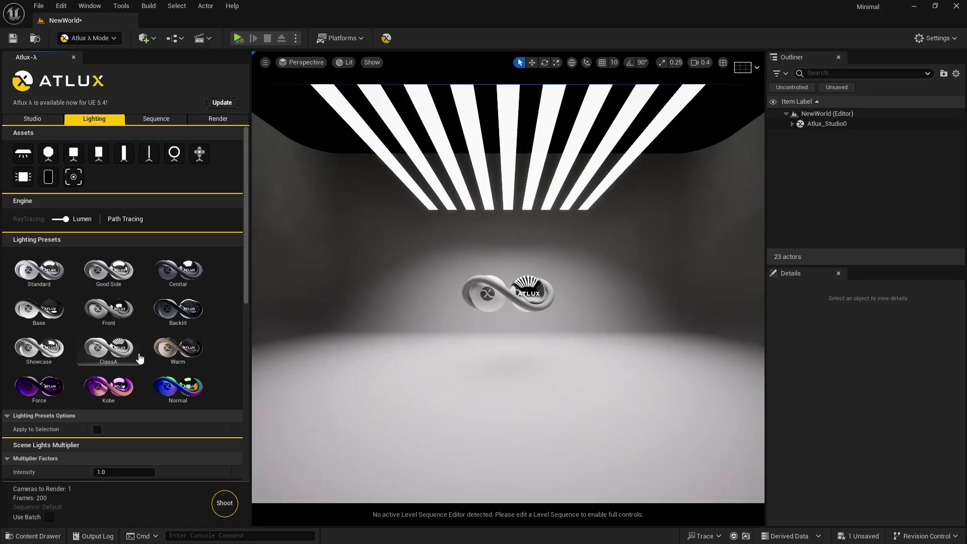
Try purple and magenta lighting, a semicircular rig rail, and two AI Random studio setups.
{"action": "left_click", "coordinate": [39, 388]}
{"action": "left_click", "coordinate": [108, 388]}
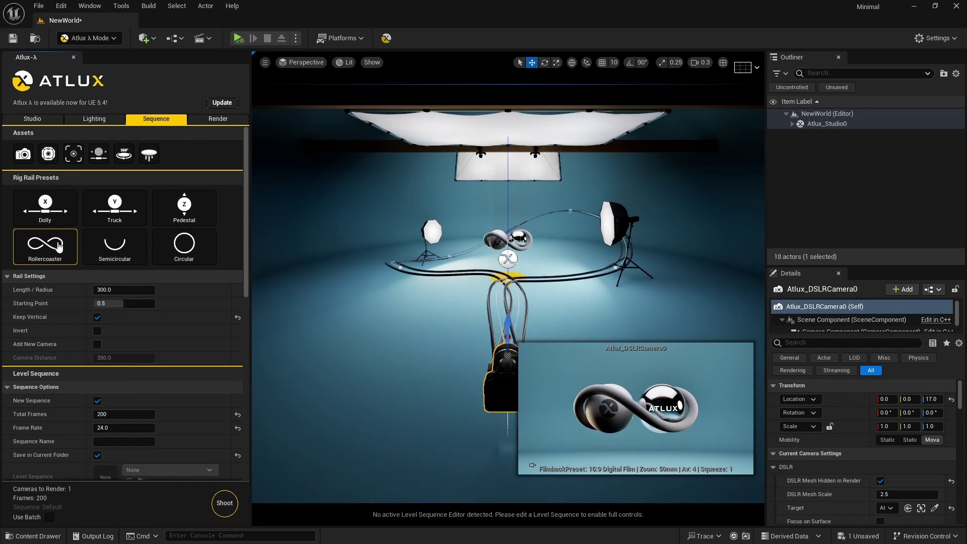
{"action": "left_click", "coordinate": [115, 244]}
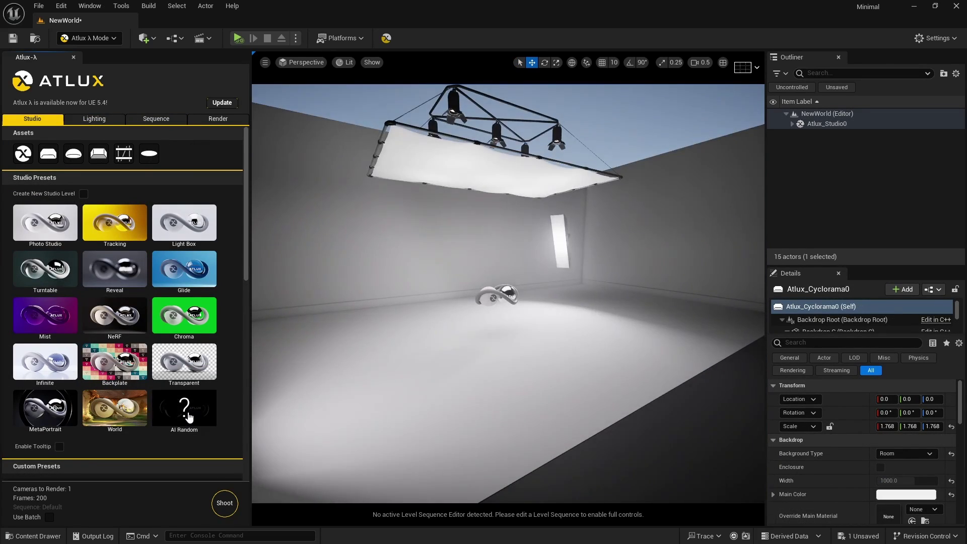
{"action": "left_click", "coordinate": [189, 417]}
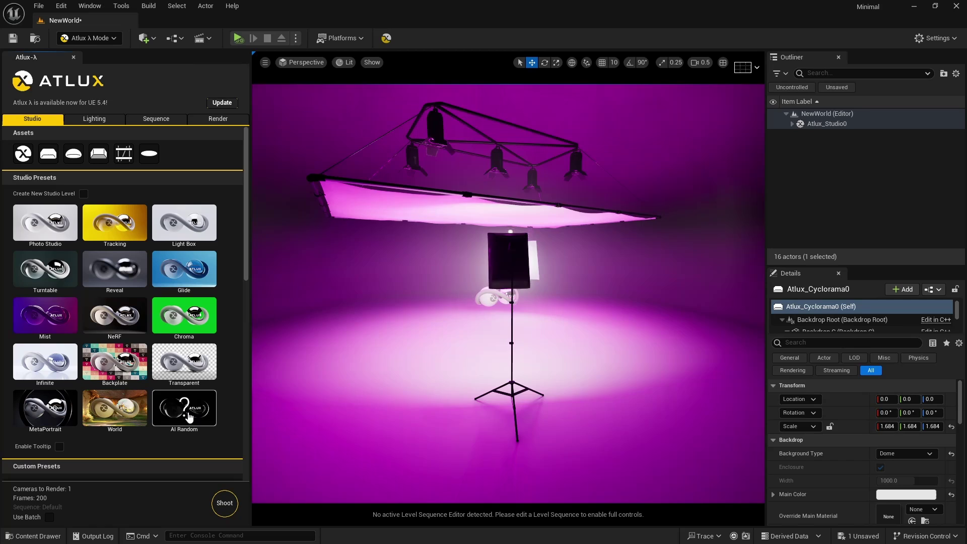
{"action": "left_click", "coordinate": [189, 417]}
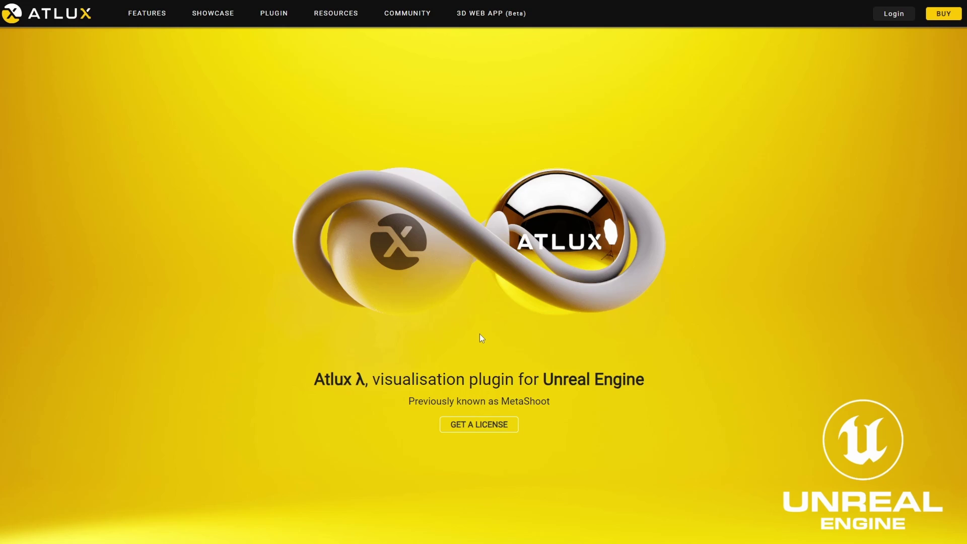
Go to the Atlux Installer page from the site's PLUGIN menu.
{"action": "mouse_move", "coordinate": [281, 25]}
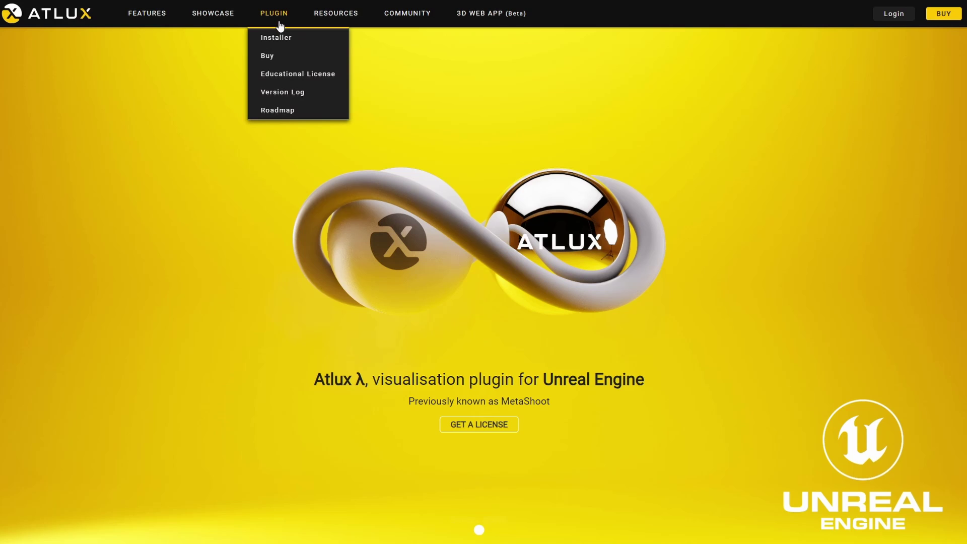
{"action": "left_click", "coordinate": [304, 39]}
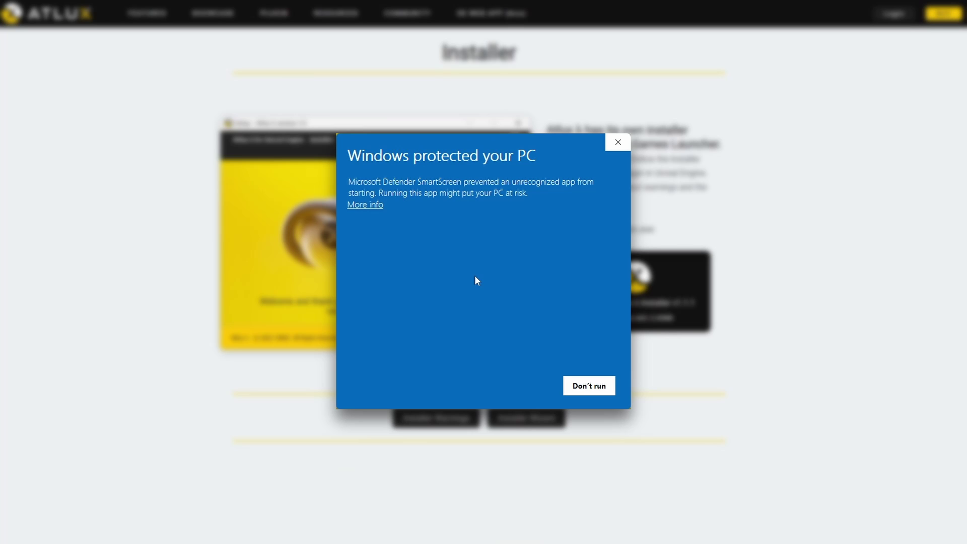
Bypass the SmartScreen warning with Run anyway and start installing Atlux λ.
{"action": "left_click", "coordinate": [373, 207]}
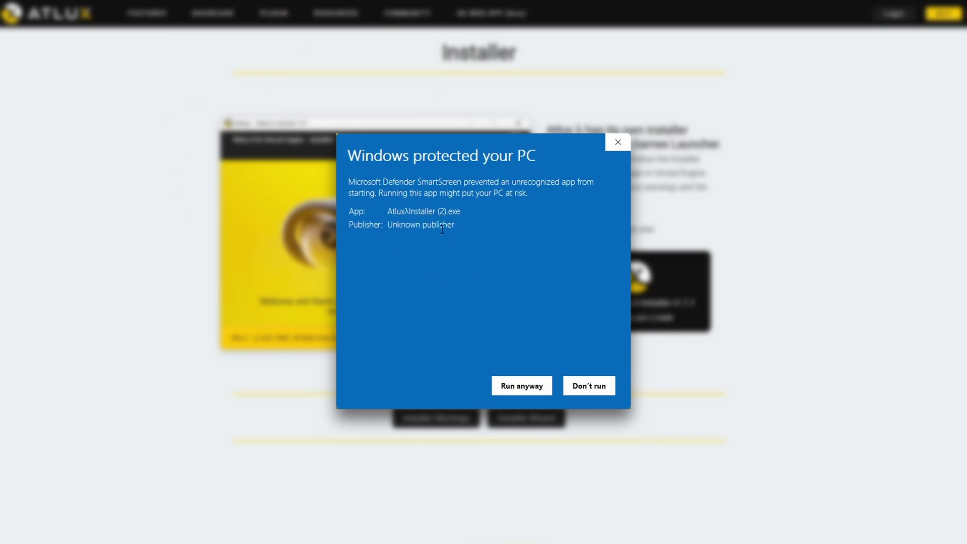
{"action": "left_click", "coordinate": [545, 385]}
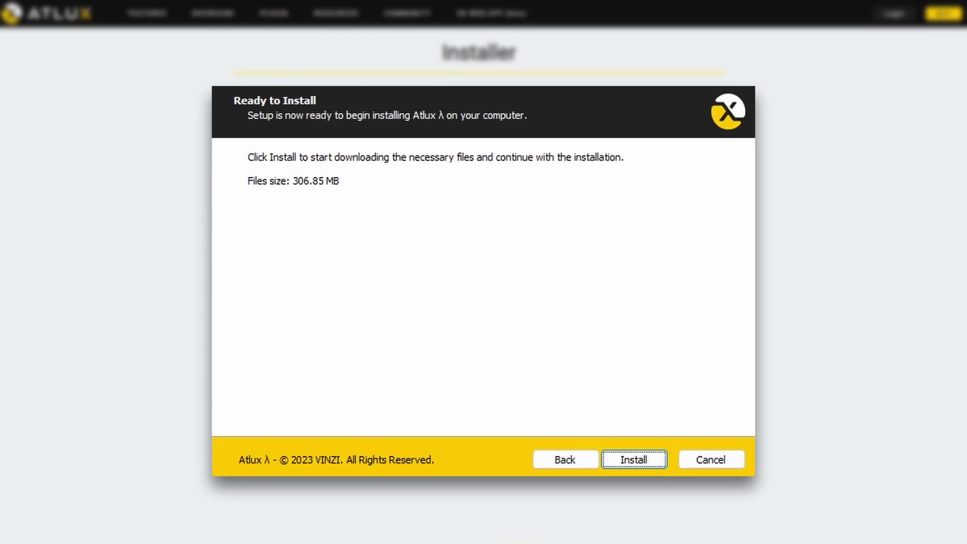
{"action": "key", "text": "Return"}
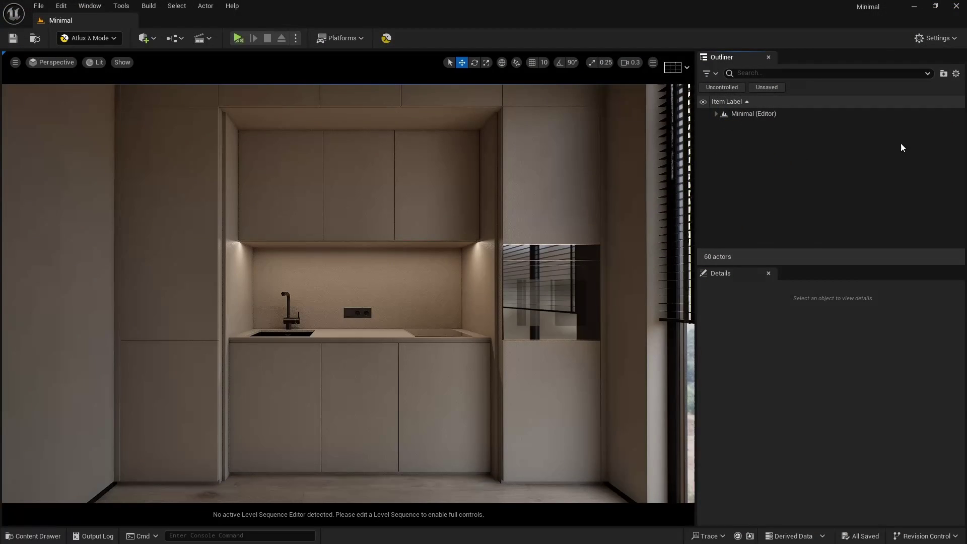
Search the Plugins manager for 'atlux' to check the plugin is installed.
{"action": "left_click", "coordinate": [949, 39]}
{"action": "left_click", "coordinate": [925, 104]}
{"action": "left_click", "coordinate": [385, 125]}
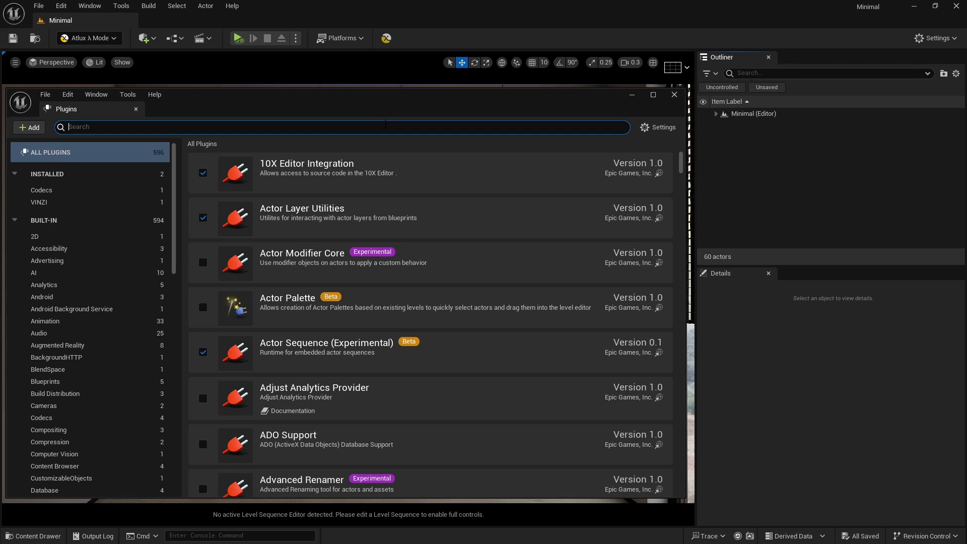
{"action": "type", "text": "atlux"}
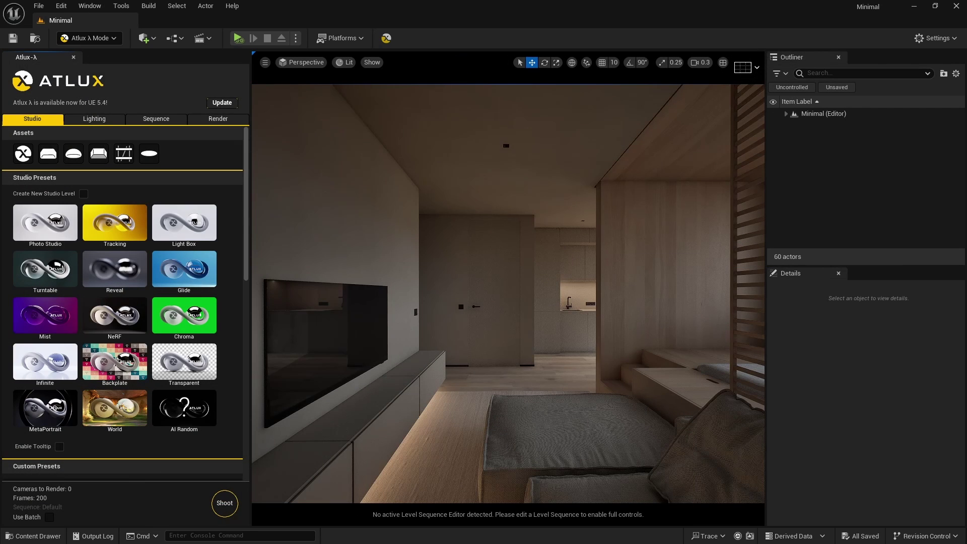
Look through the Atlux Lighting and Sequence tabs, then return to the Studio presets.
{"action": "left_click", "coordinate": [94, 118]}
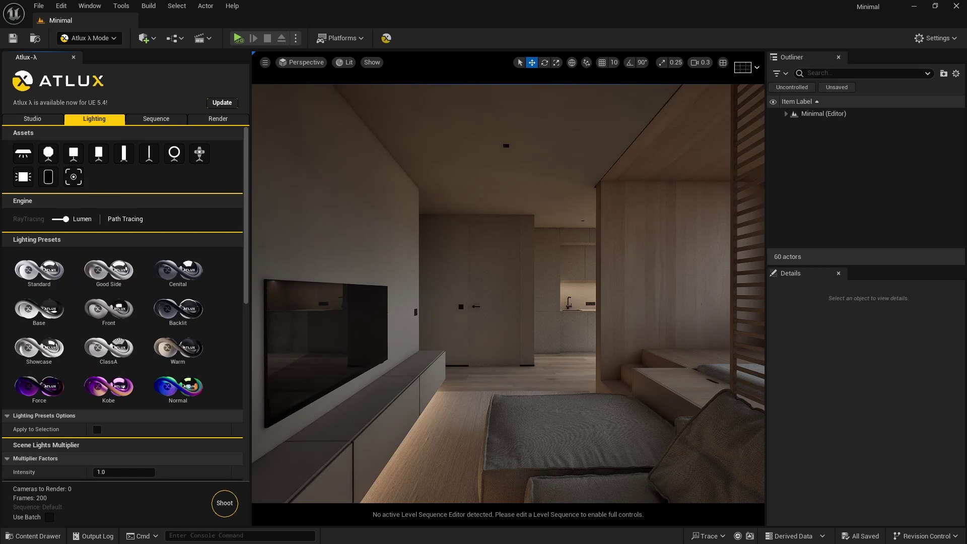
{"action": "left_click", "coordinate": [156, 118]}
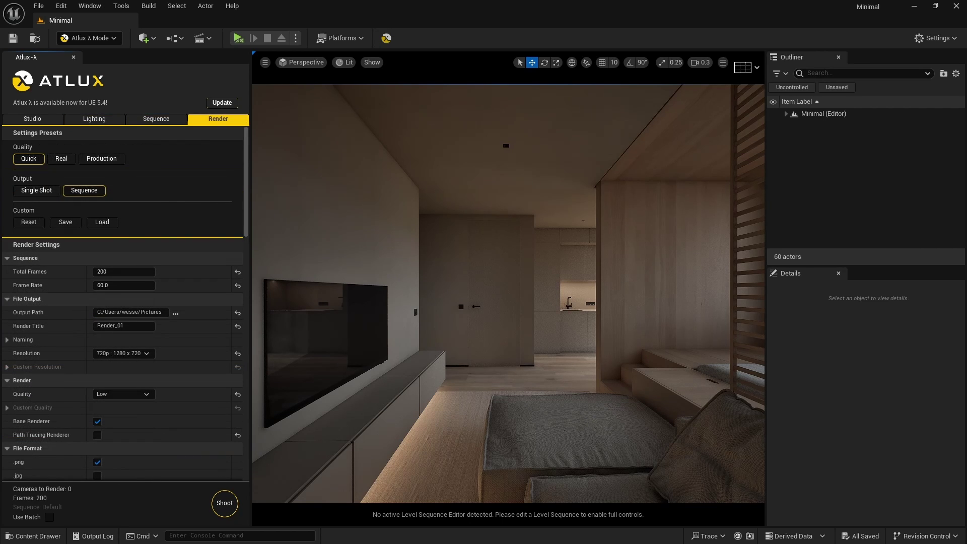
{"action": "left_click", "coordinate": [32, 118]}
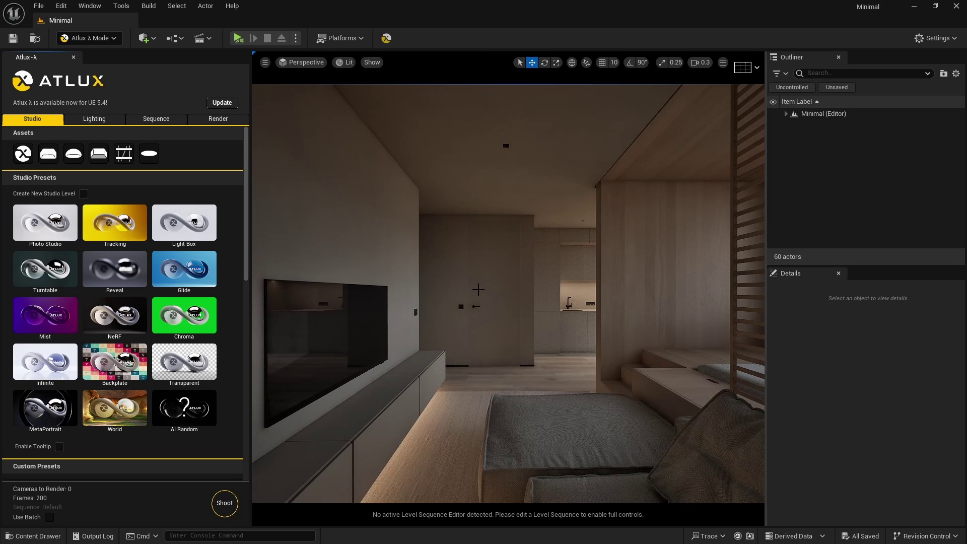
Create a new level named 'Studio' in the YouTube folder.
{"action": "key", "text": "ctrl+space"}
{"action": "right_click", "coordinate": [297, 463]}
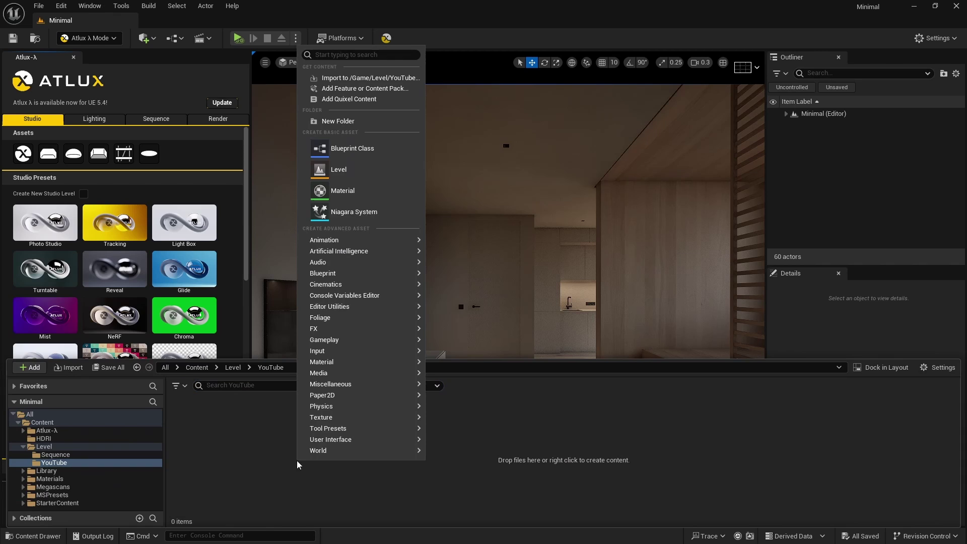
{"action": "left_click", "coordinate": [390, 175]}
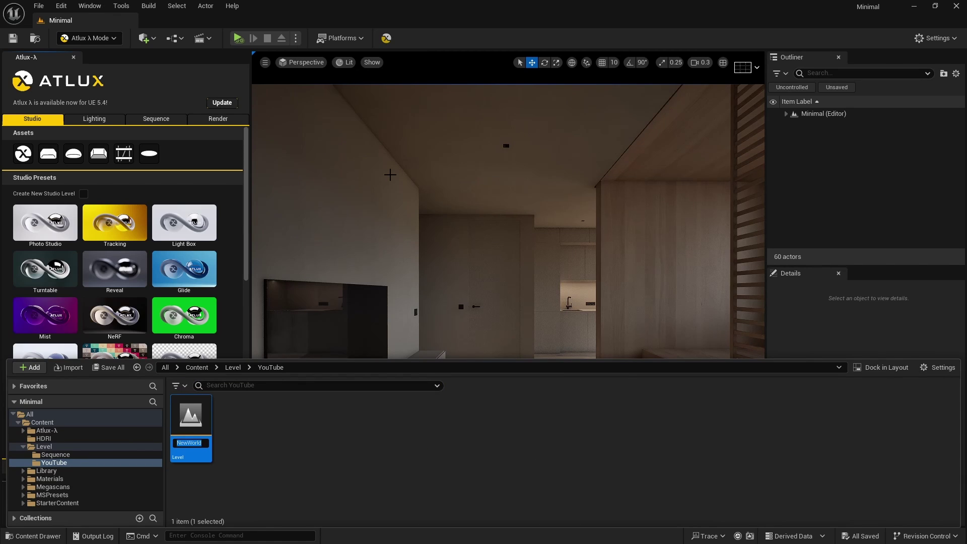
{"action": "type", "text": "Studio"}
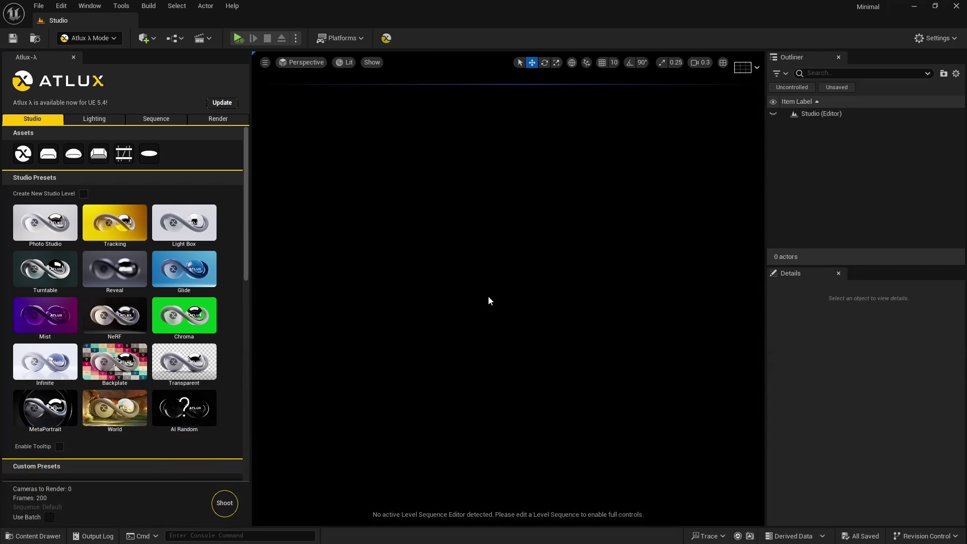
Load the Photo Studio preset and generate three AI Random studio setups.
{"action": "left_click", "coordinate": [46, 236]}
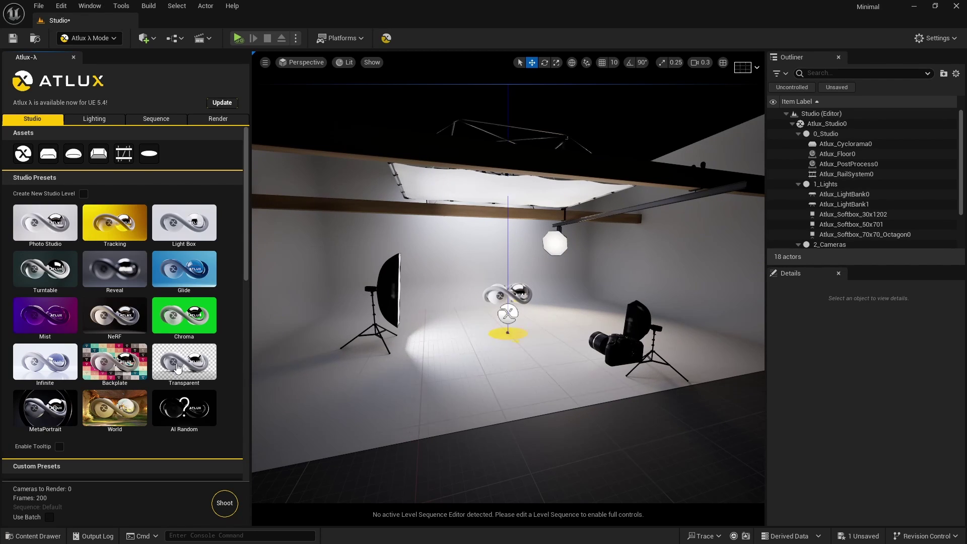
{"action": "left_click", "coordinate": [173, 412]}
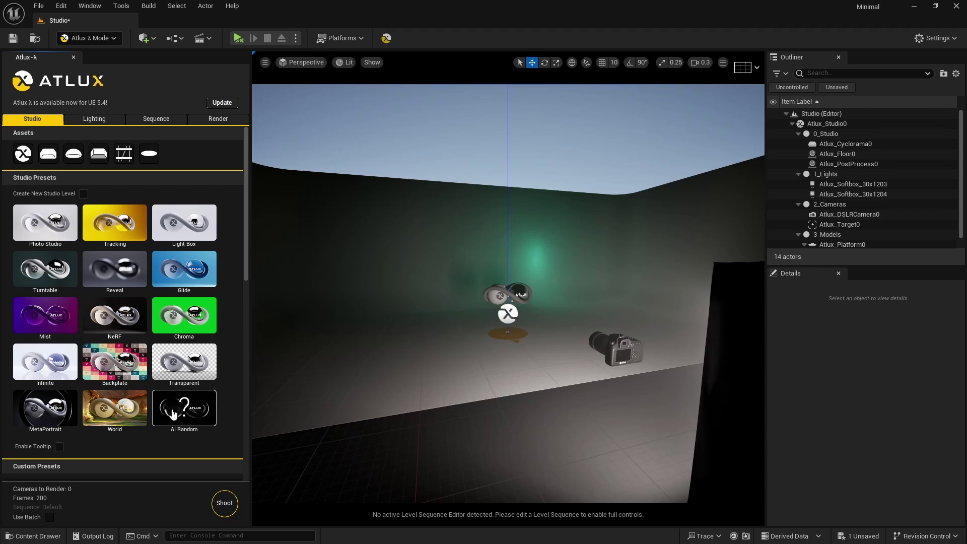
{"action": "left_click", "coordinate": [173, 412]}
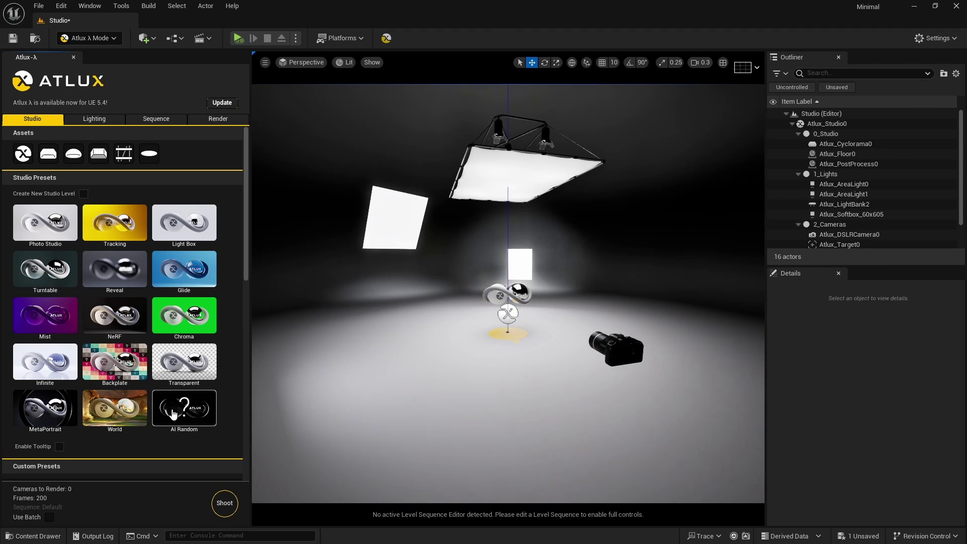
{"action": "left_click", "coordinate": [173, 412]}
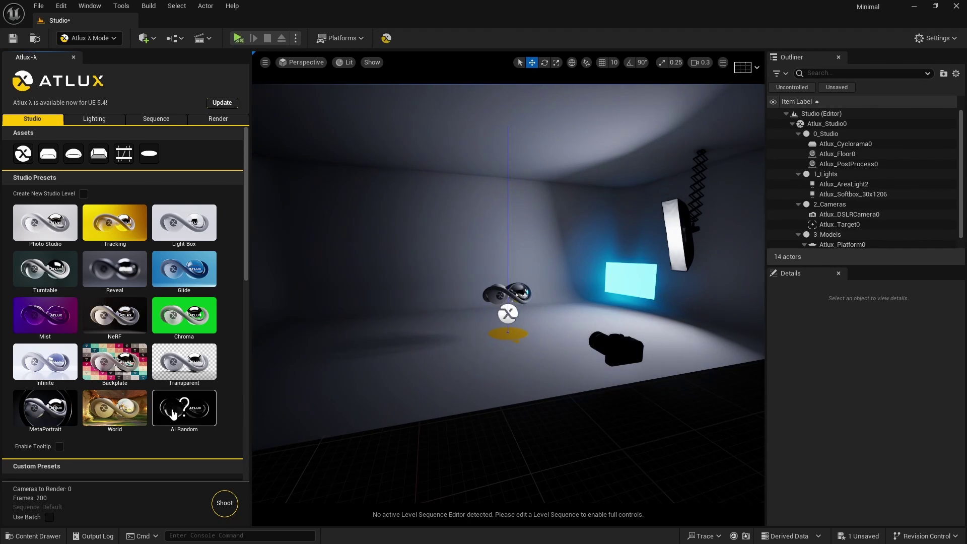
Try the Good Side, Warm and Force lighting presets, settling on Base.
{"action": "left_click", "coordinate": [95, 118]}
{"action": "left_click", "coordinate": [109, 272]}
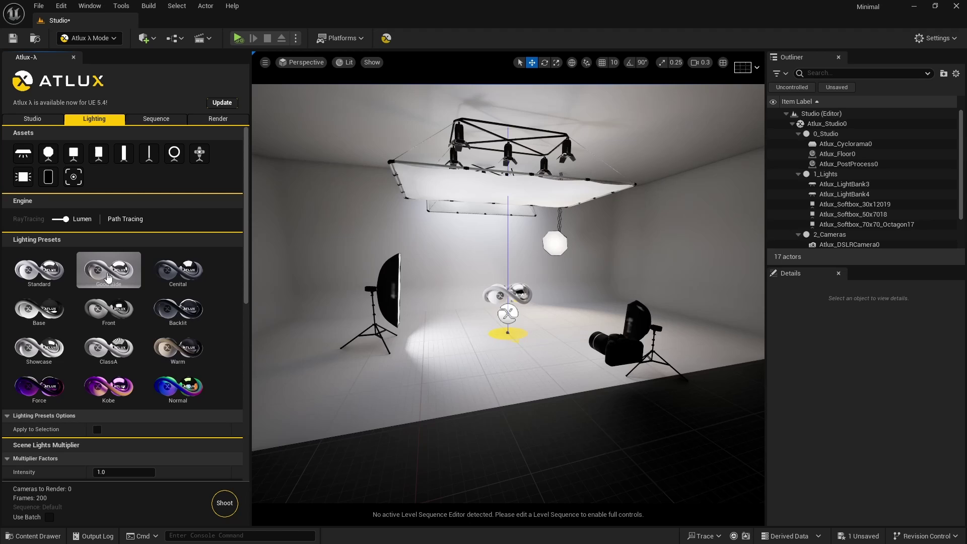
{"action": "left_click", "coordinate": [175, 348]}
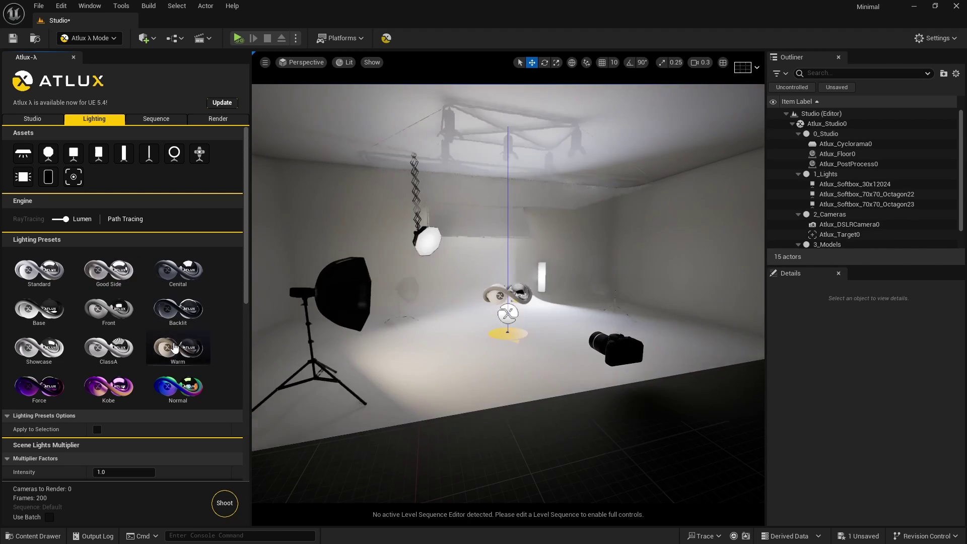
{"action": "left_click", "coordinate": [46, 392]}
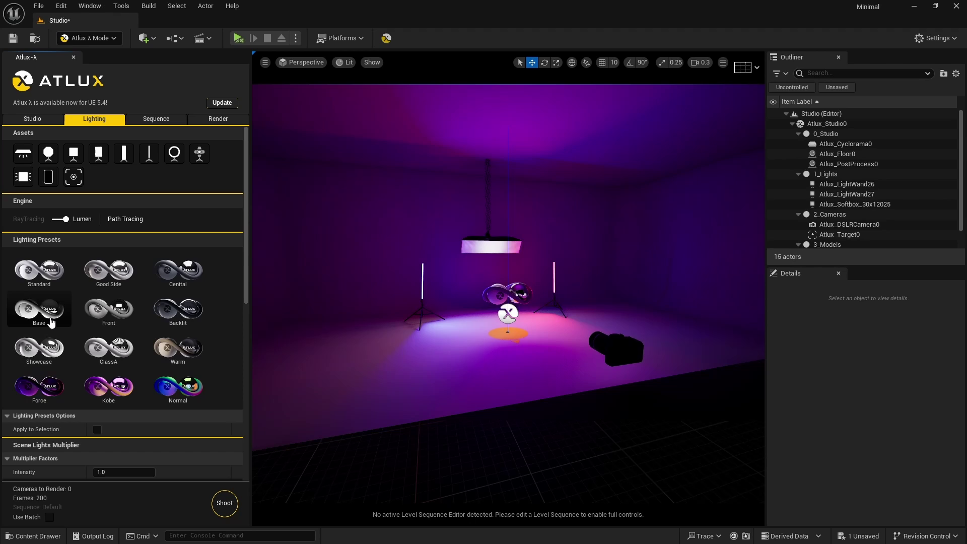
{"action": "left_click", "coordinate": [51, 321]}
Add an octagon softbox and another studio light, preview in Path Tracing, then return to Lumen.
{"action": "left_click_drag", "start_coordinate": [74, 153], "coordinate": [357, 335]}
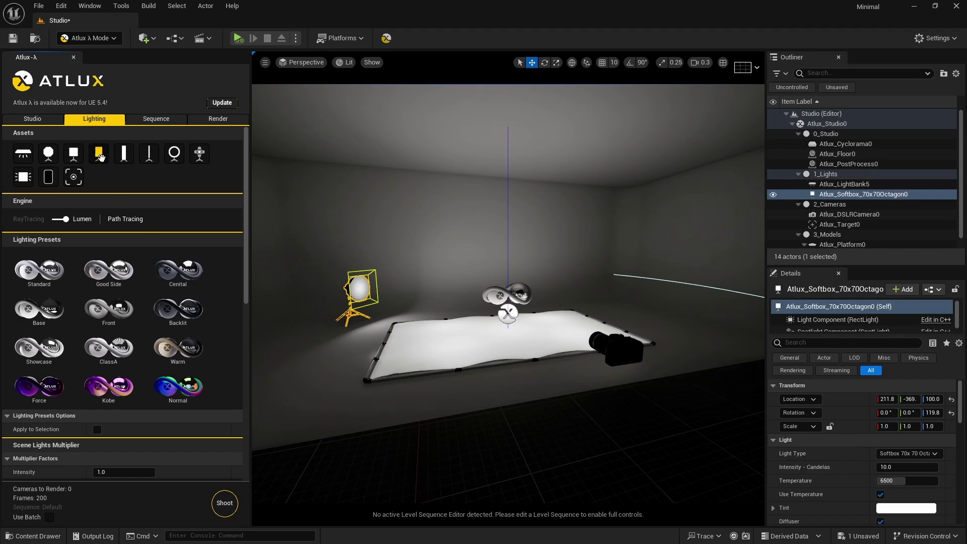
{"action": "left_click_drag", "start_coordinate": [99, 153], "coordinate": [307, 318]}
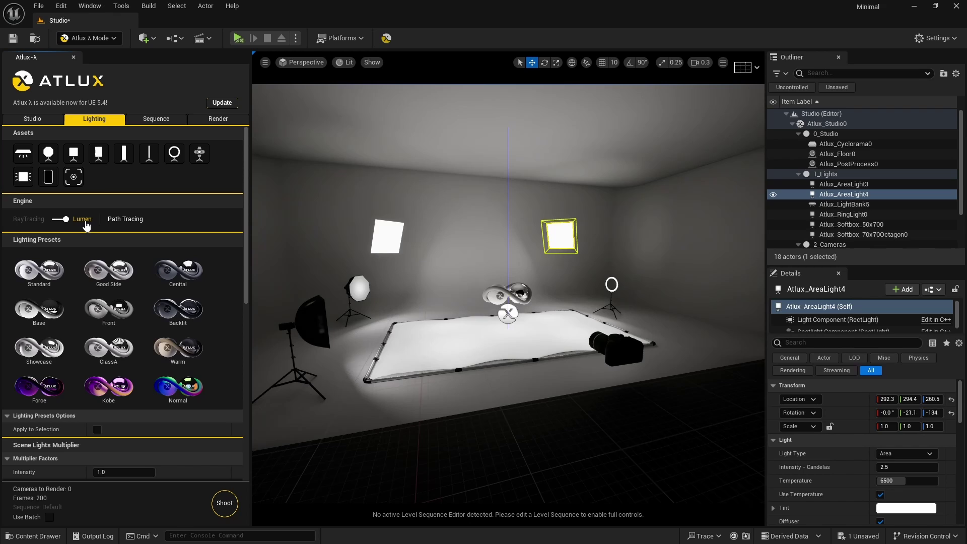
{"action": "left_click", "coordinate": [123, 220]}
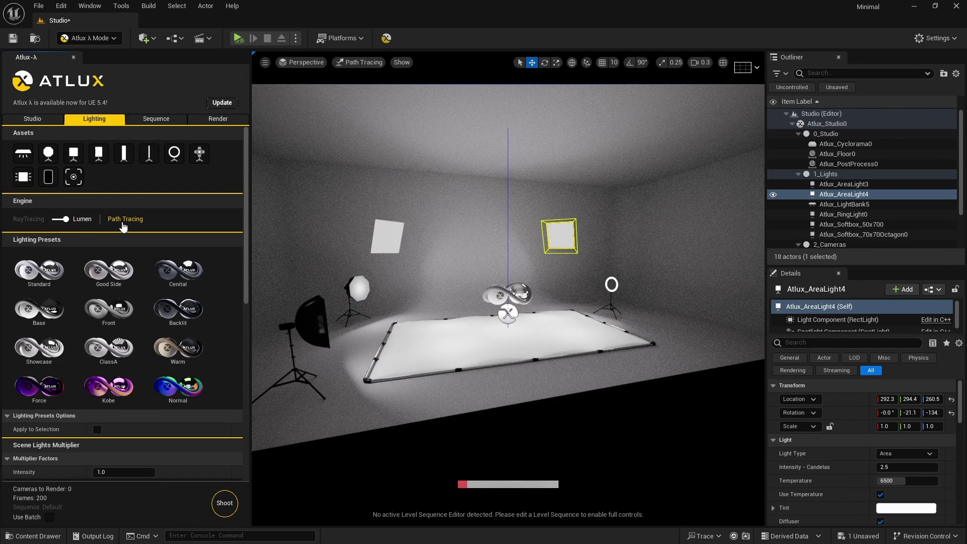
{"action": "left_click", "coordinate": [84, 222]}
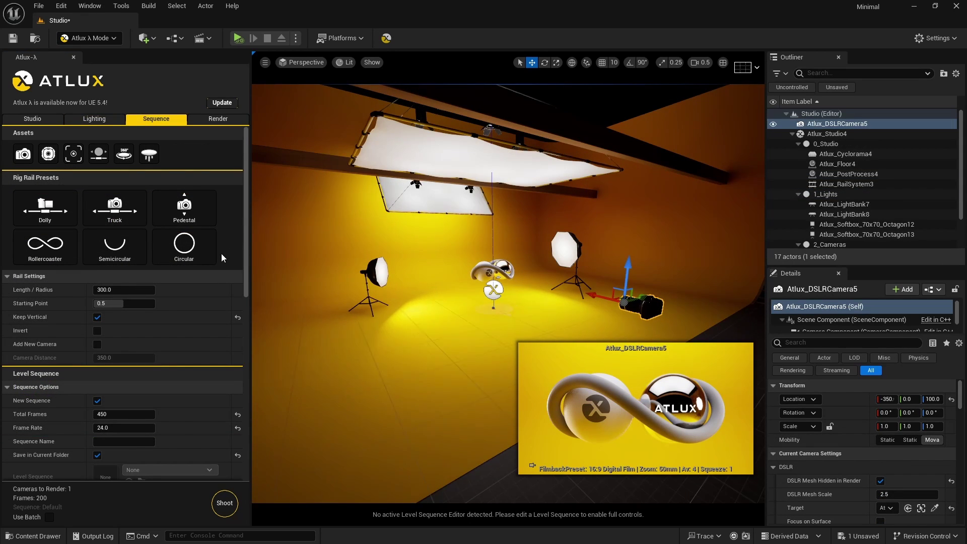
Lay a rig rail, reshaping it from circular to semicircular to rollercoaster, and move the camera along it.
{"action": "left_click", "coordinate": [207, 255]}
{"action": "left_click", "coordinate": [129, 259]}
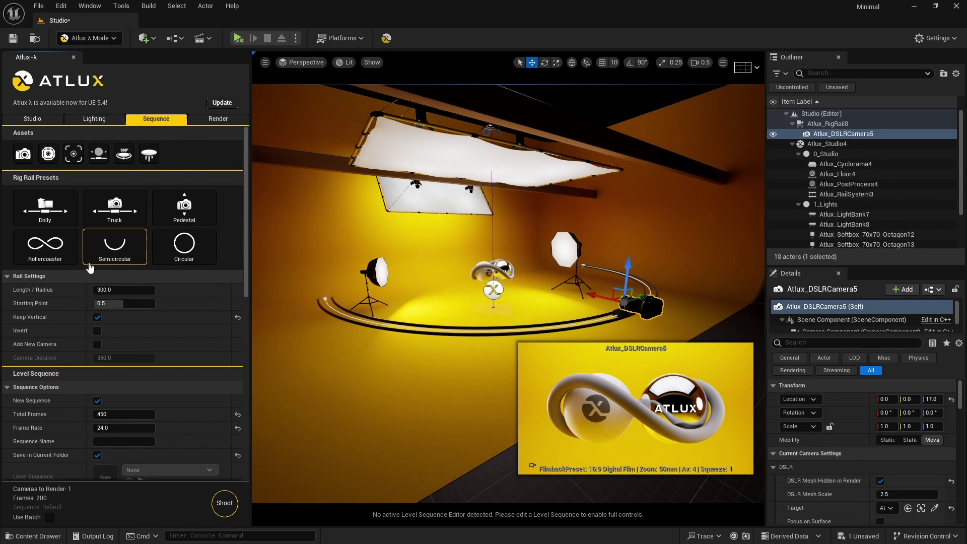
{"action": "left_click", "coordinate": [45, 245]}
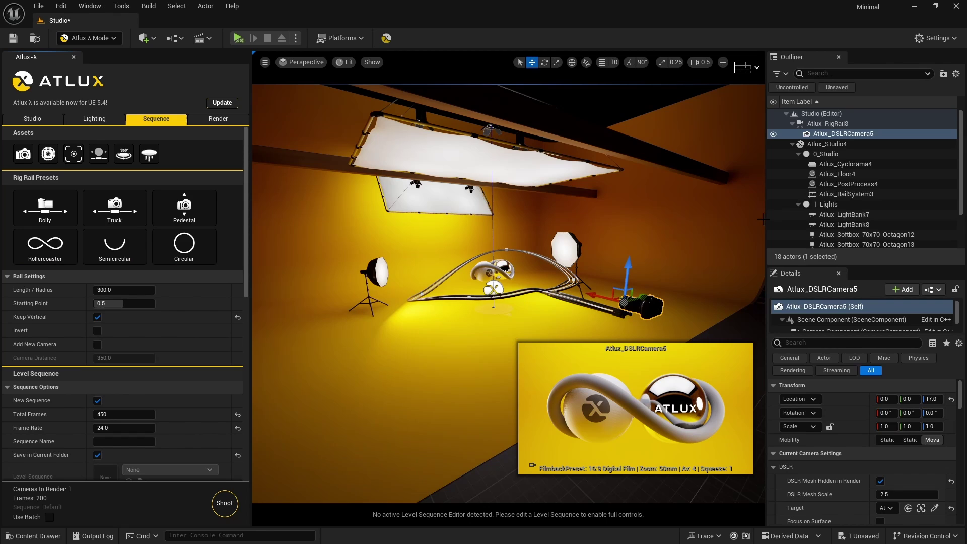
{"action": "left_click", "coordinate": [829, 124]}
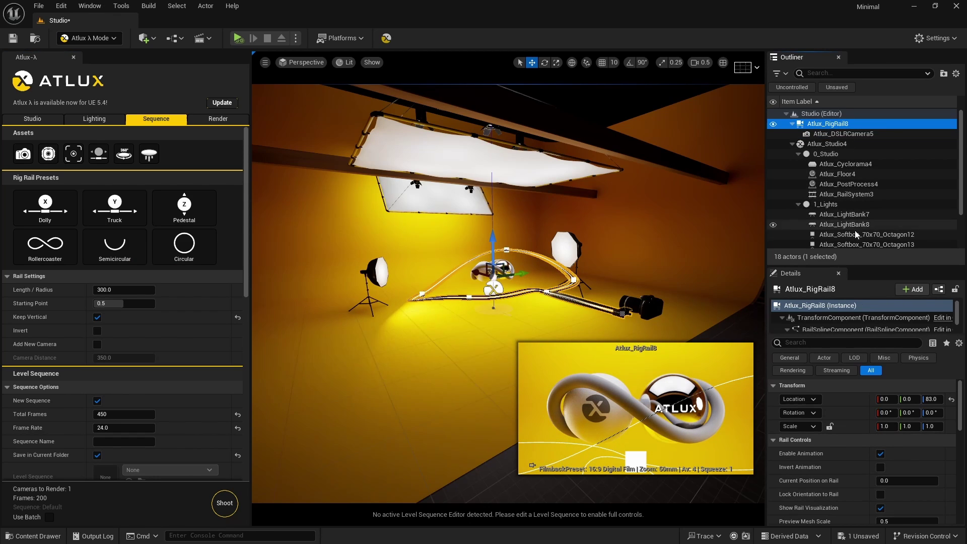
{"action": "mouse_move", "coordinate": [907, 480]}
{"action": "left_mouse_down"}
{"action": "mouse_move", "coordinate": [885, 480]}
{"action": "mouse_move", "coordinate": [906, 479]}
{"action": "left_mouse_up"}
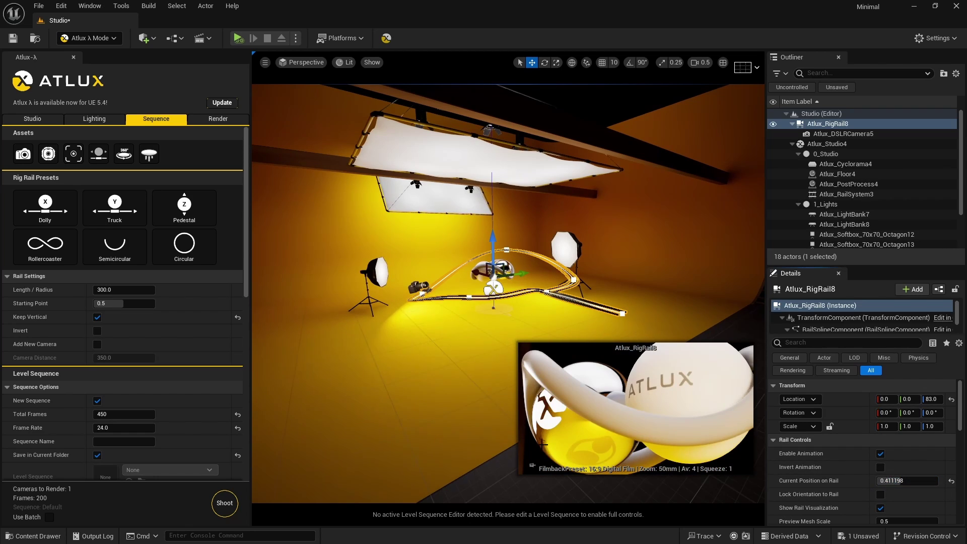
Add a camera target, a 360 camera, a turntable and a floating platform to the studio.
{"action": "left_click_drag", "start_coordinate": [292, 222], "coordinate": [463, 259]}
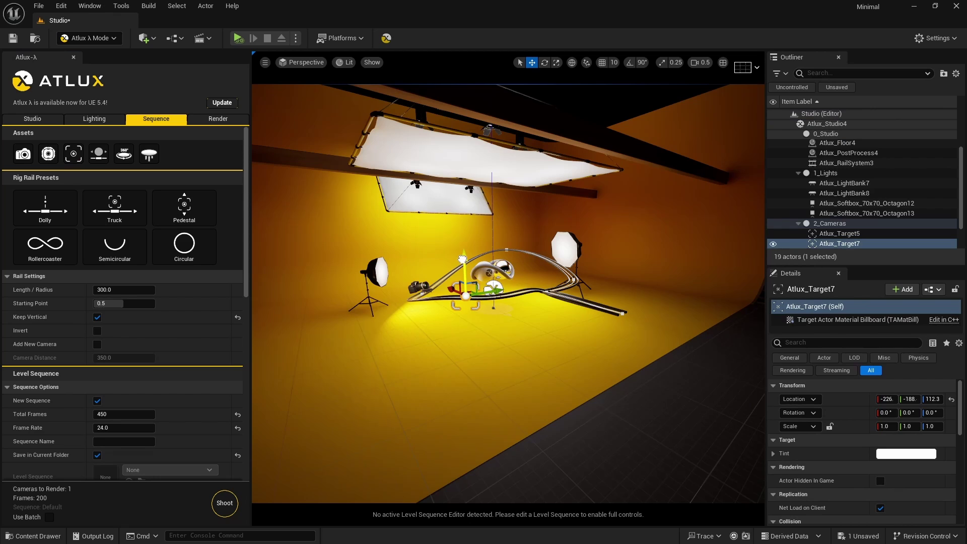
{"action": "left_click_drag", "start_coordinate": [49, 158], "coordinate": [441, 388]}
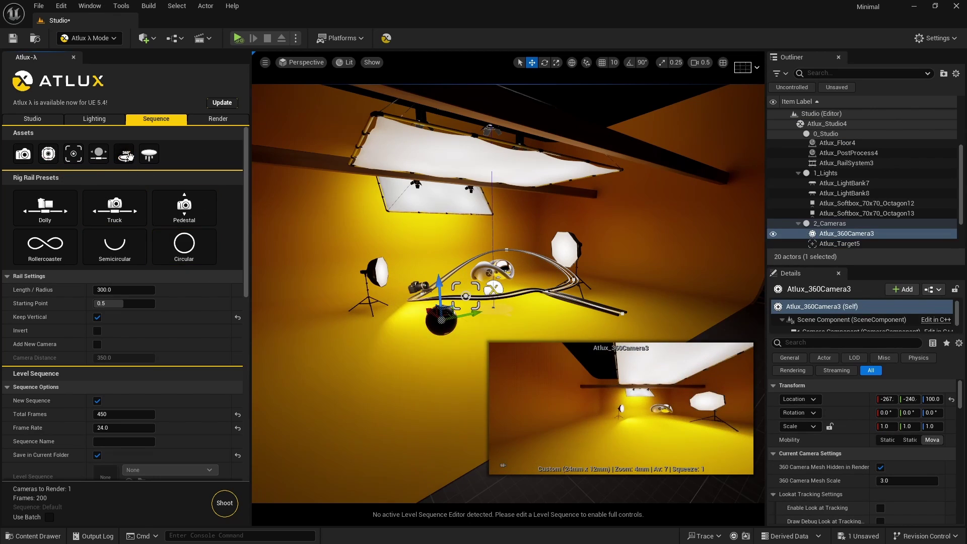
{"action": "left_click_drag", "start_coordinate": [124, 154], "coordinate": [376, 378]}
{"action": "left_click_drag", "start_coordinate": [148, 154], "coordinate": [460, 363]}
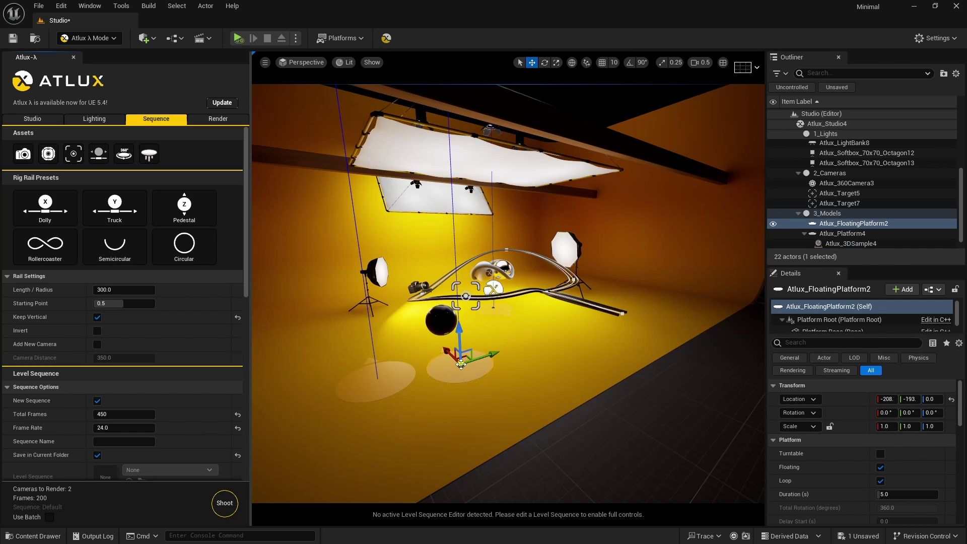
{"action": "left_click_drag", "start_coordinate": [244, 286], "coordinate": [249, 353]}
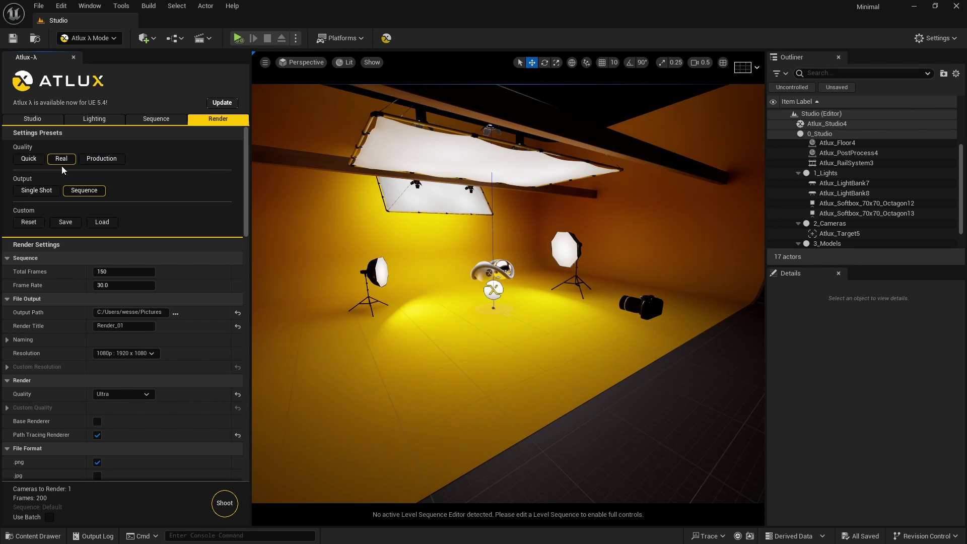
Shoot a Quick, Single Shot render at 2K (2560 x 1440).
{"action": "left_click", "coordinate": [28, 160]}
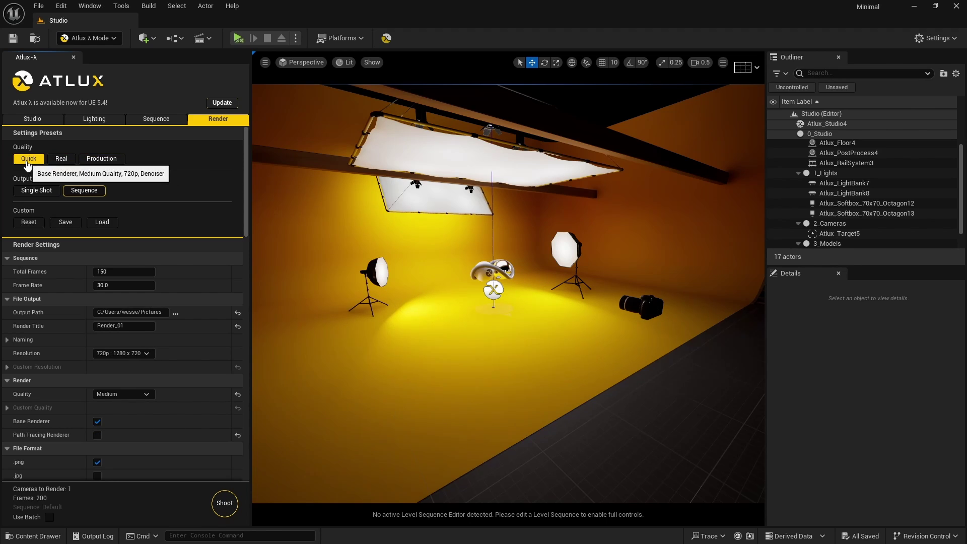
{"action": "left_click", "coordinate": [36, 190]}
{"action": "left_click", "coordinate": [133, 353]}
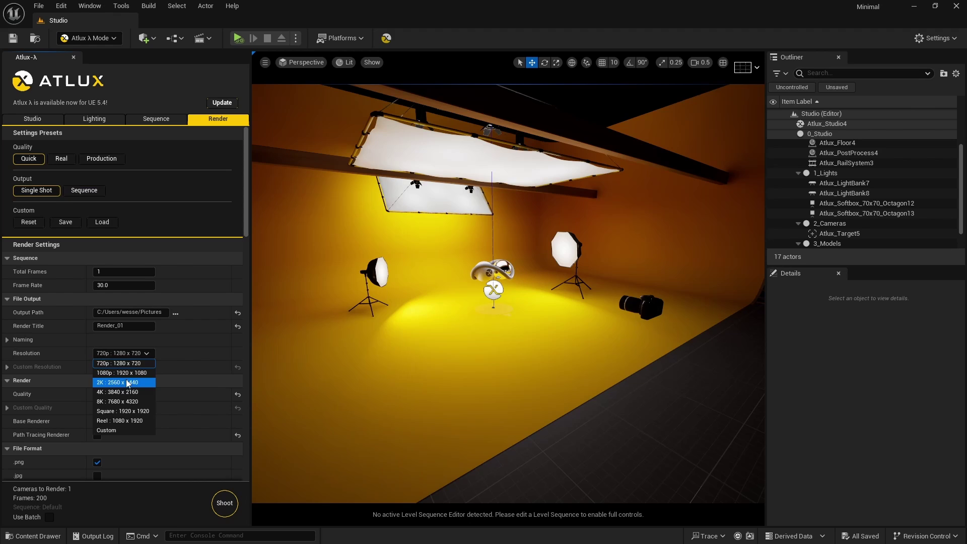
{"action": "left_click", "coordinate": [124, 379]}
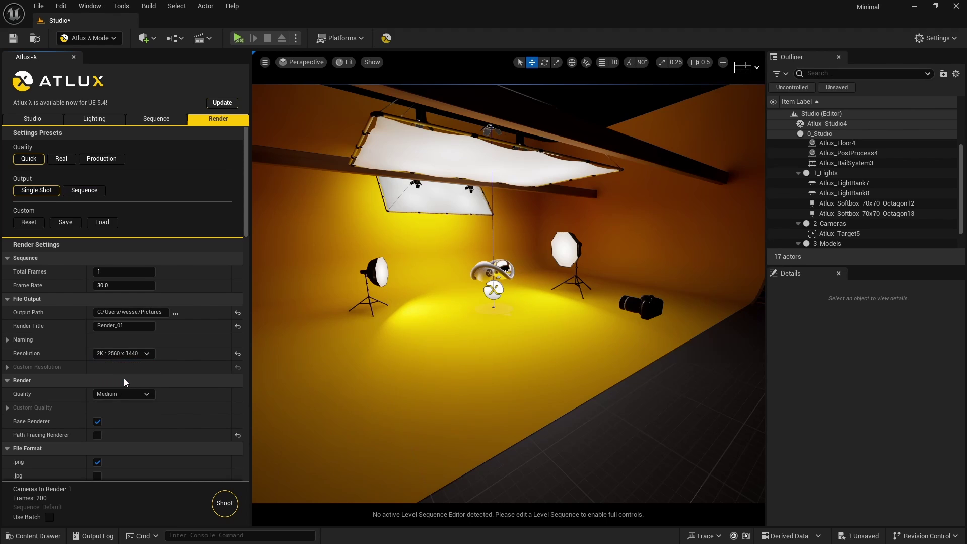
{"action": "left_click", "coordinate": [222, 501]}
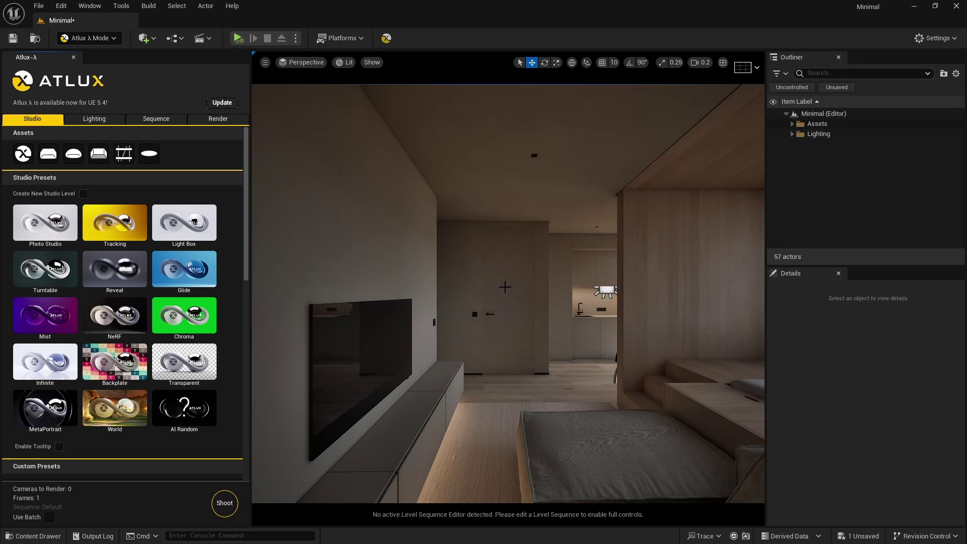
From the Sequence tab, place an Atlux Target in front of the apartment's far wall.
{"action": "left_click", "coordinate": [167, 121]}
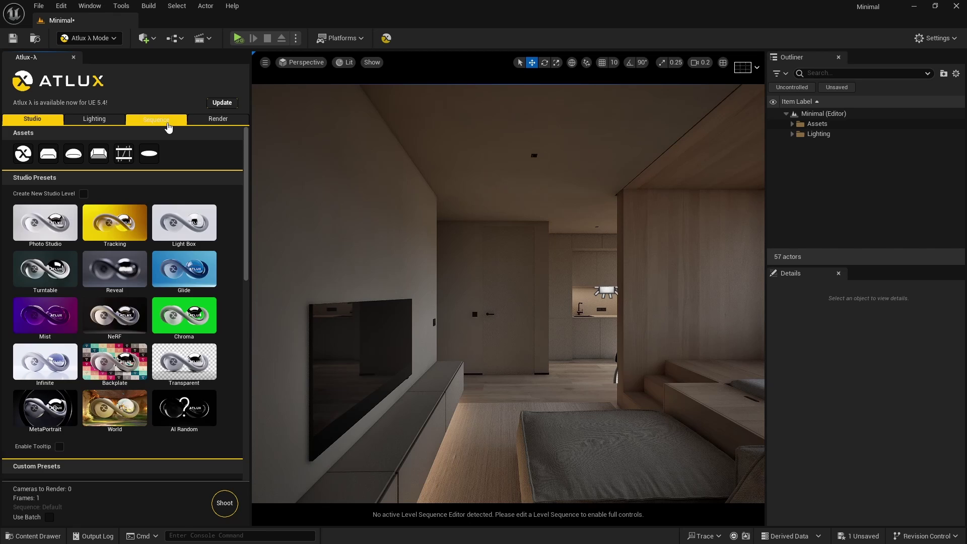
{"action": "left_click_drag", "start_coordinate": [74, 147], "coordinate": [506, 287]}
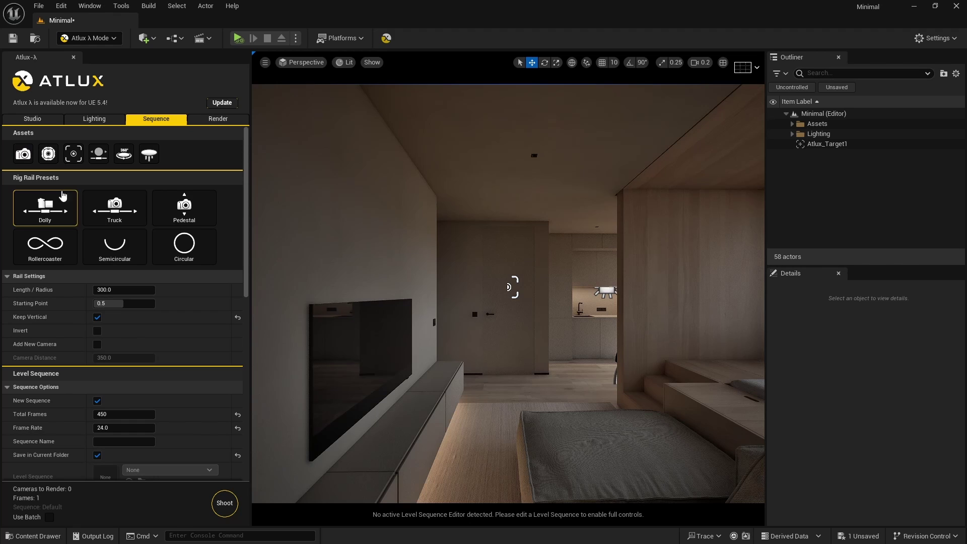
Add an Atlux DSLR camera to the apartment and raise it near the ceiling.
{"action": "left_click", "coordinate": [23, 154]}
{"action": "left_click_drag", "start_coordinate": [370, 280], "coordinate": [590, 224]}
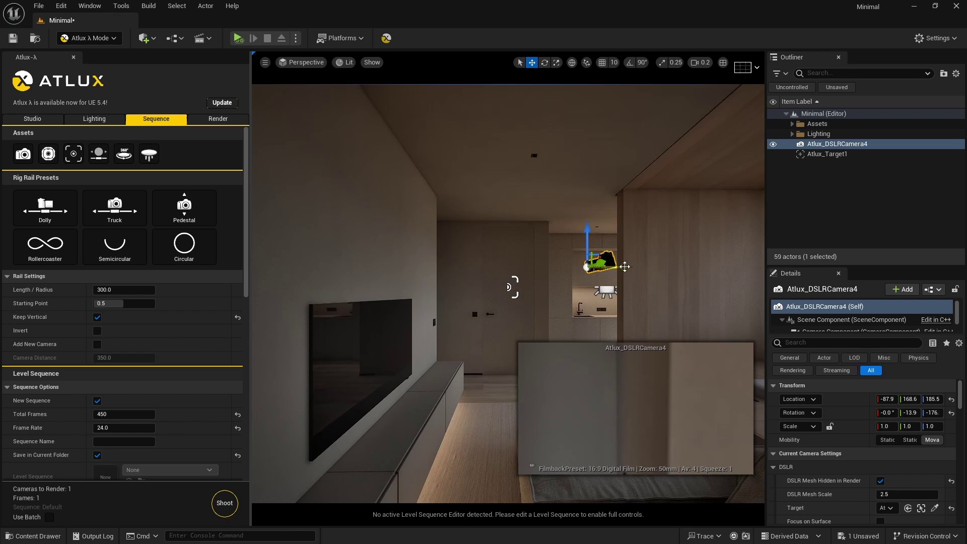
{"action": "left_click_drag", "start_coordinate": [627, 265], "coordinate": [603, 272]}
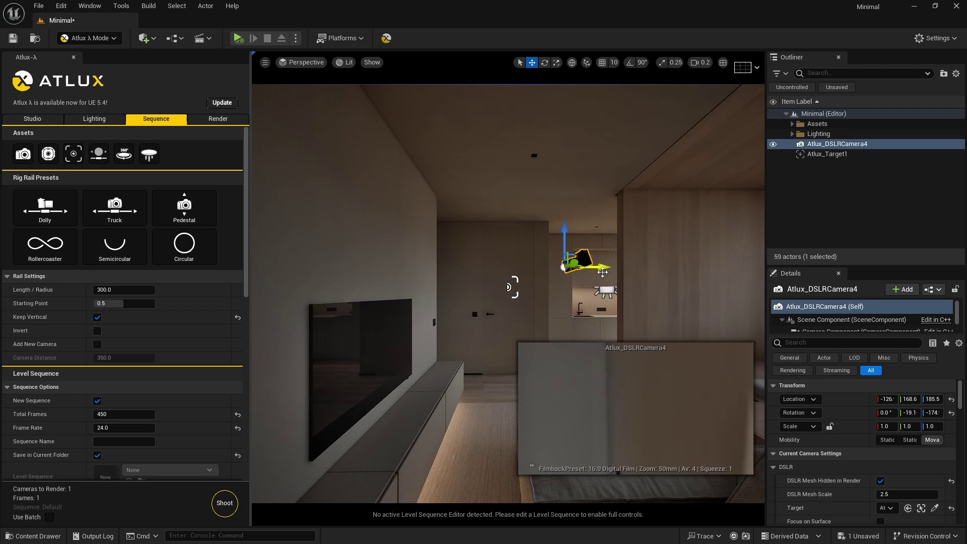
Snap the camera to Atlux_Target1's position, then pull it back to Location Y 520.
{"action": "left_click", "coordinate": [839, 154]}
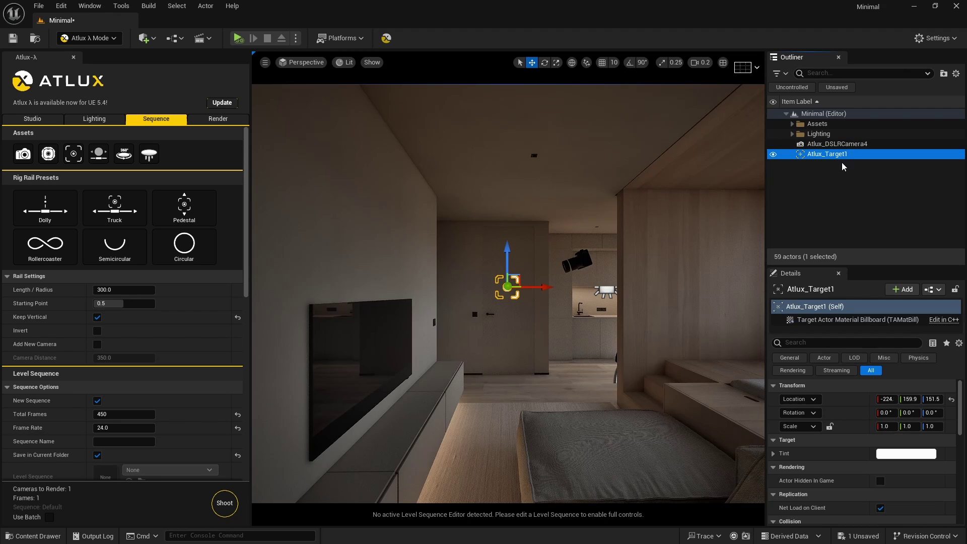
{"action": "left_click", "coordinate": [854, 399]}
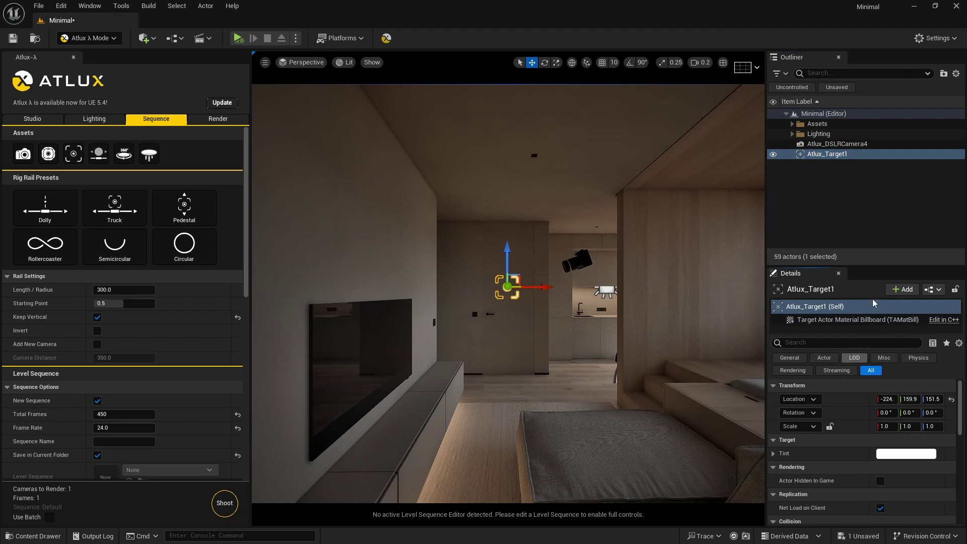
{"action": "left_click", "coordinate": [861, 145]}
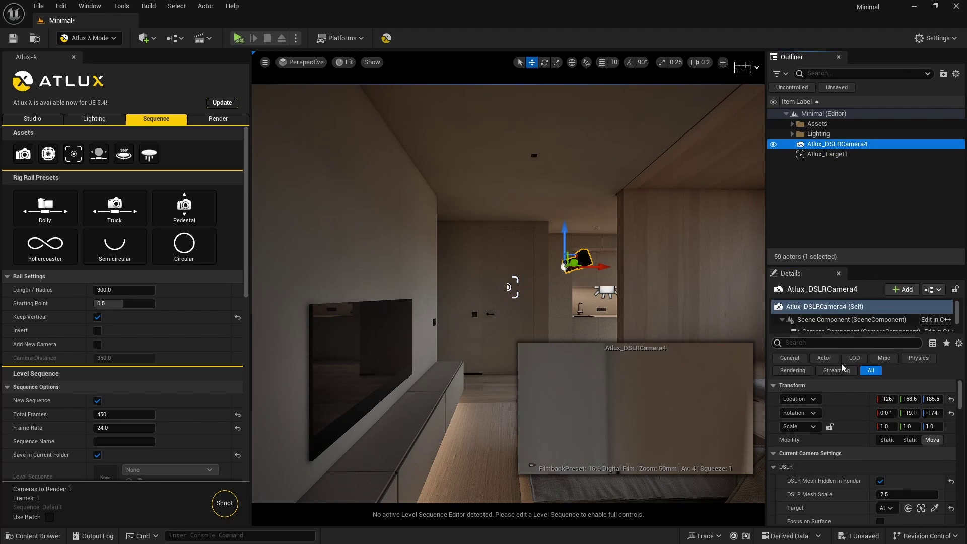
{"action": "left_click", "coordinate": [845, 399], "text": "shift"}
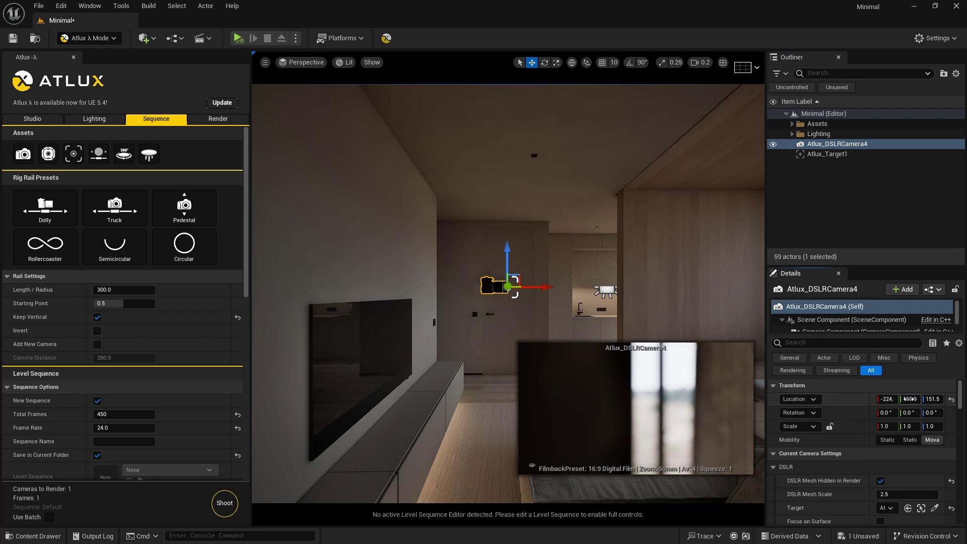
{"action": "mouse_move", "coordinate": [905, 399]}
{"action": "left_mouse_down"}
{"action": "mouse_move", "coordinate": [950, 399]}
{"action": "mouse_move", "coordinate": [912, 399]}
{"action": "left_mouse_up"}
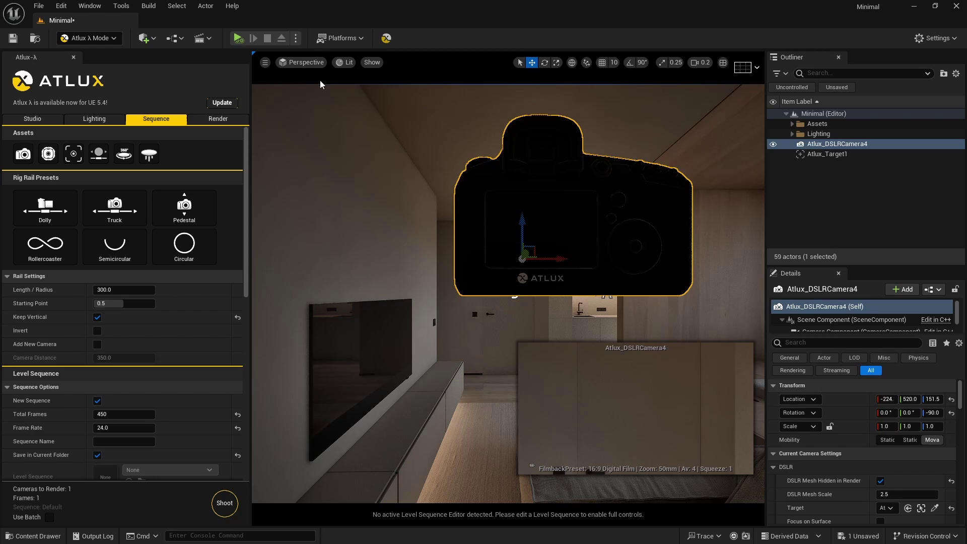
Look through the DSLR camera in the viewport with a 3x3 grid overlay.
{"action": "left_click", "coordinate": [315, 62]}
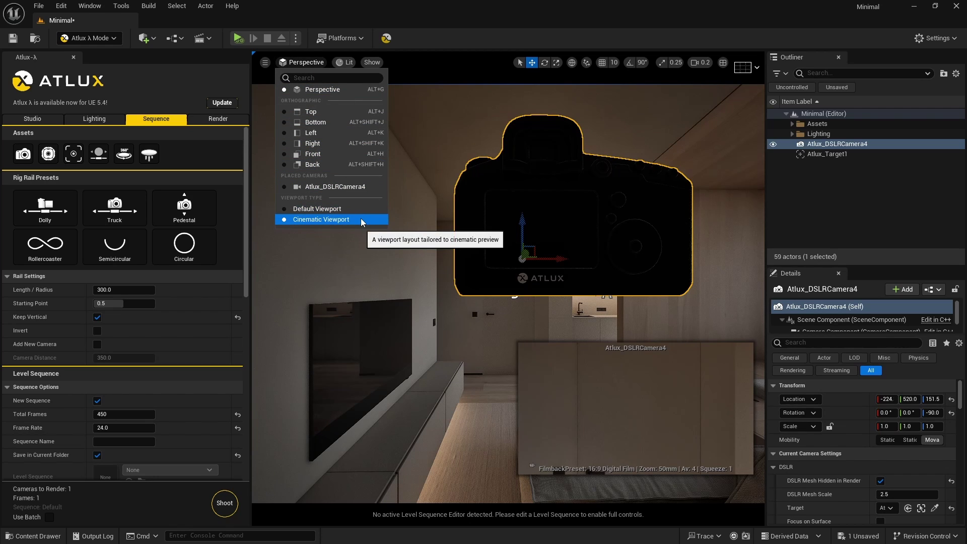
{"action": "left_click", "coordinate": [373, 188]}
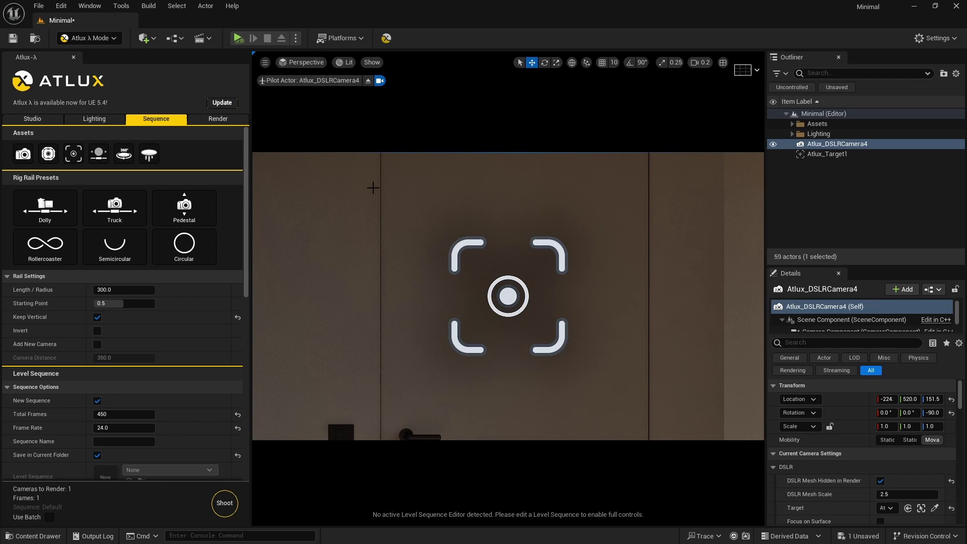
{"action": "left_click", "coordinate": [743, 71]}
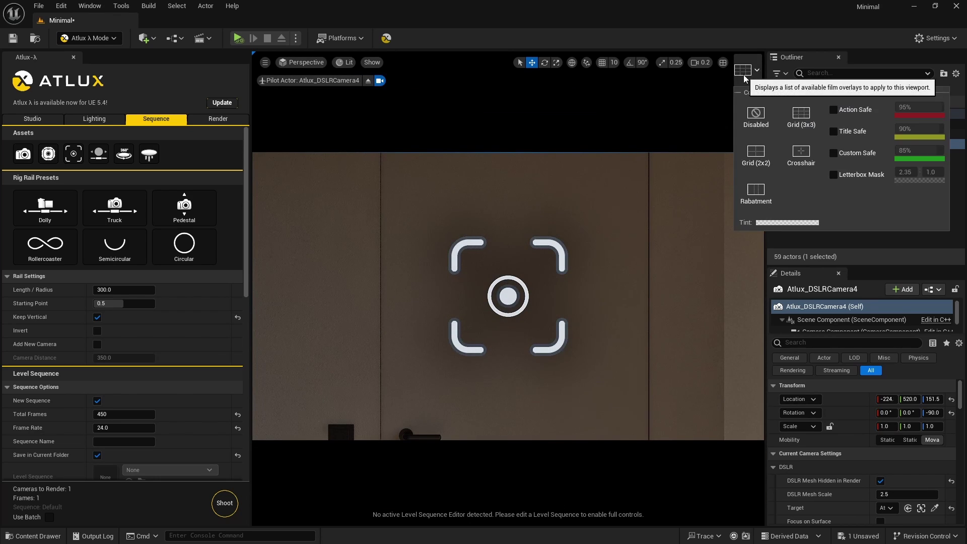
{"action": "left_click", "coordinate": [801, 118]}
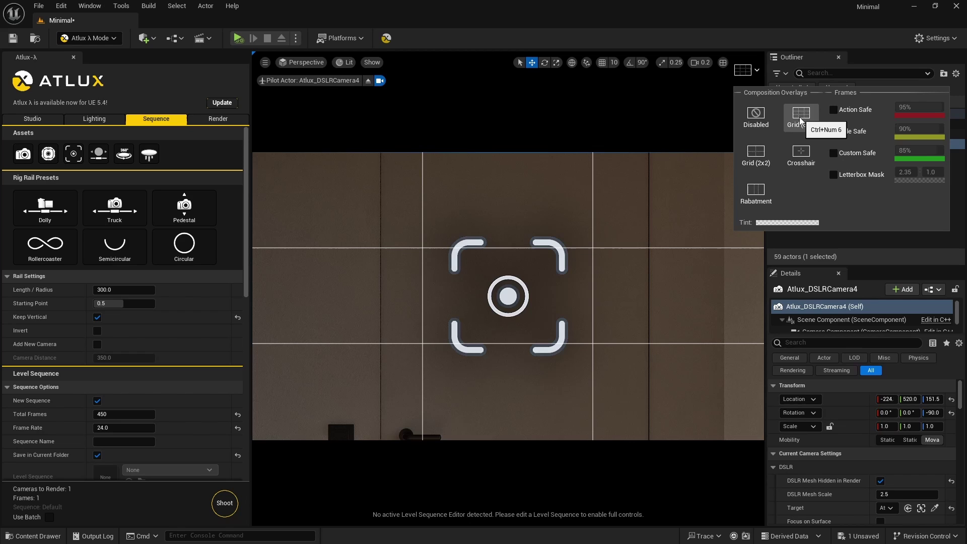
{"action": "left_click", "coordinate": [594, 119]}
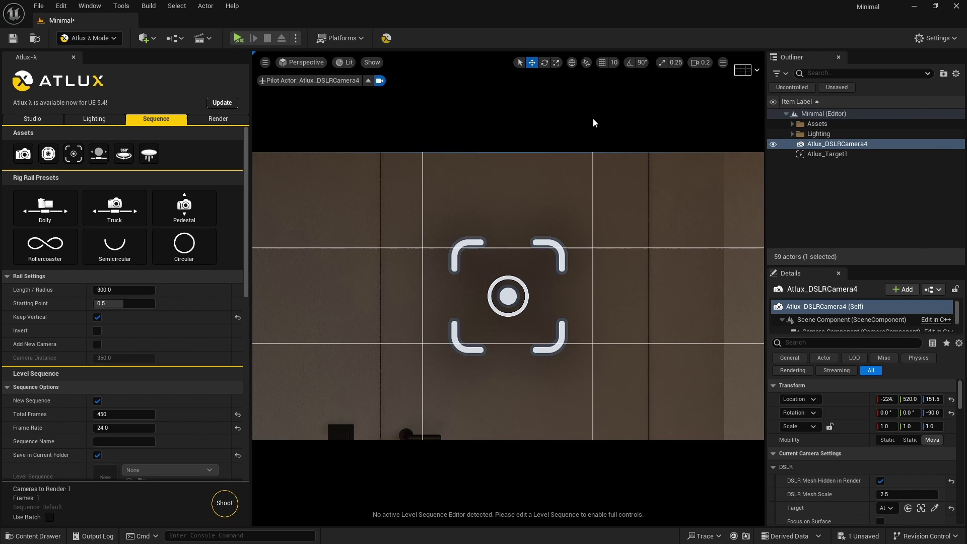
Nudge the camera and Atlux_Target1 slightly along X, then save the level.
{"action": "left_click", "coordinate": [878, 153], "text": "ctrl"}
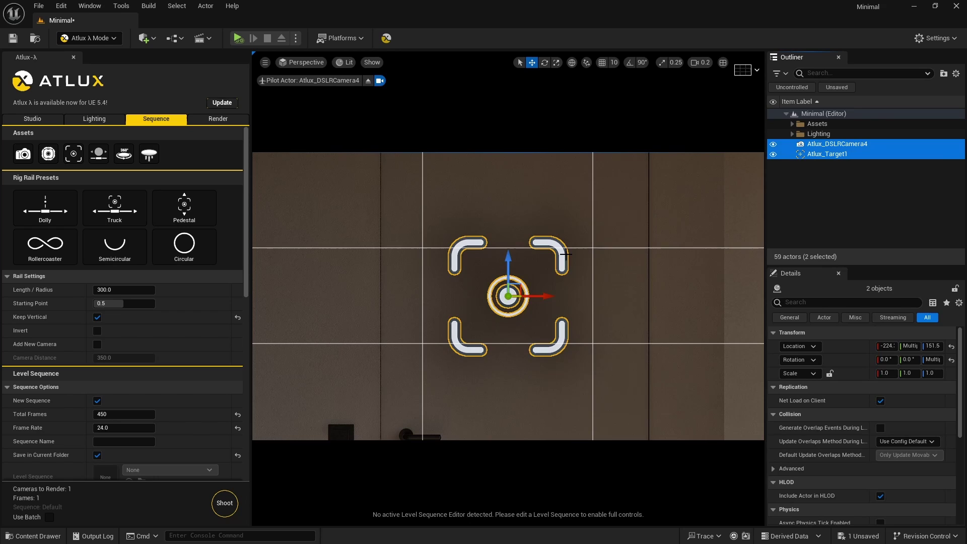
{"action": "left_click_drag", "start_coordinate": [544, 296], "coordinate": [549, 293]}
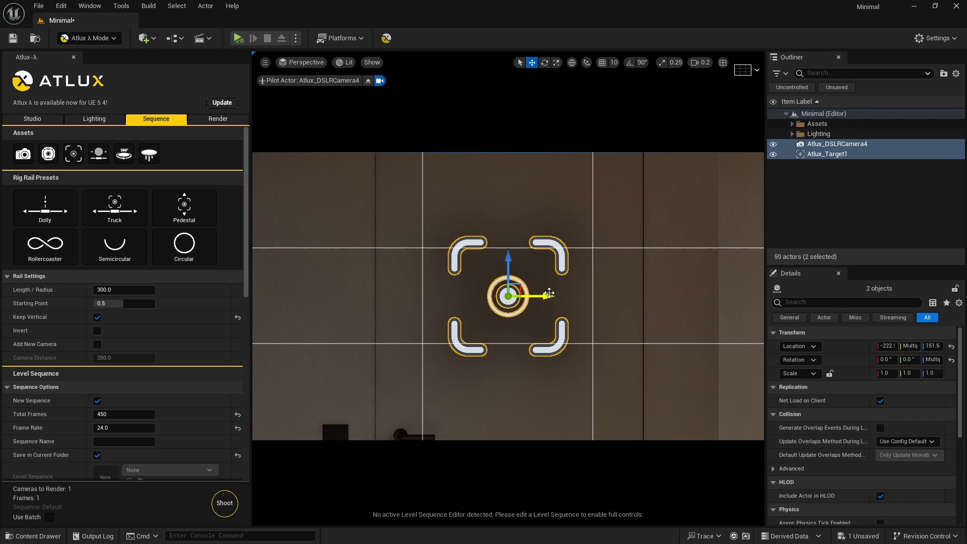
{"action": "key", "text": "ctrl+s"}
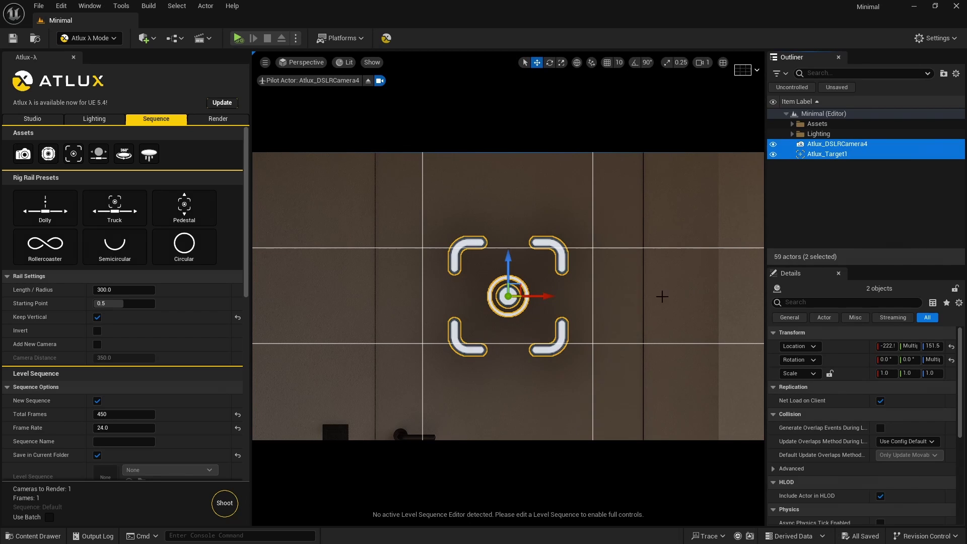
Set Atlux_DSLRCamera4's min and max focal length to 8 mm.
{"action": "left_click", "coordinate": [886, 145]}
{"action": "left_click_drag", "start_coordinate": [961, 391], "coordinate": [963, 412]}
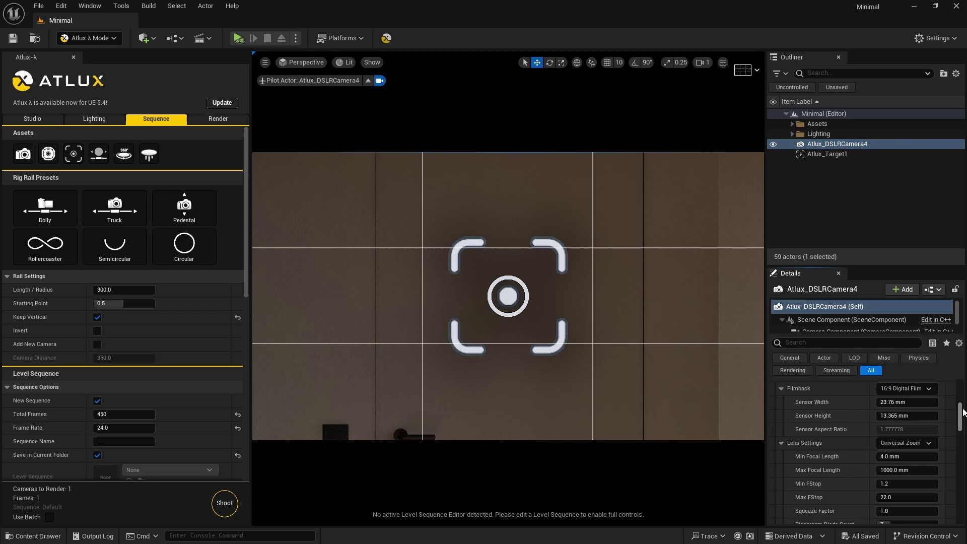
{"action": "left_click", "coordinate": [905, 456]}
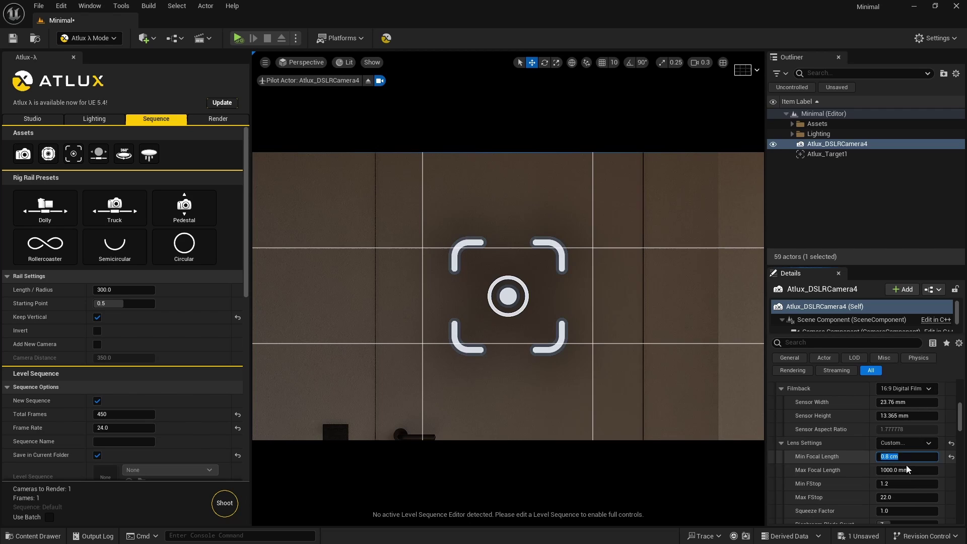
{"action": "type", "text": "8"}
{"action": "left_click", "coordinate": [908, 469]}
{"action": "type", "text": "8"}
{"action": "key", "text": "Return"}
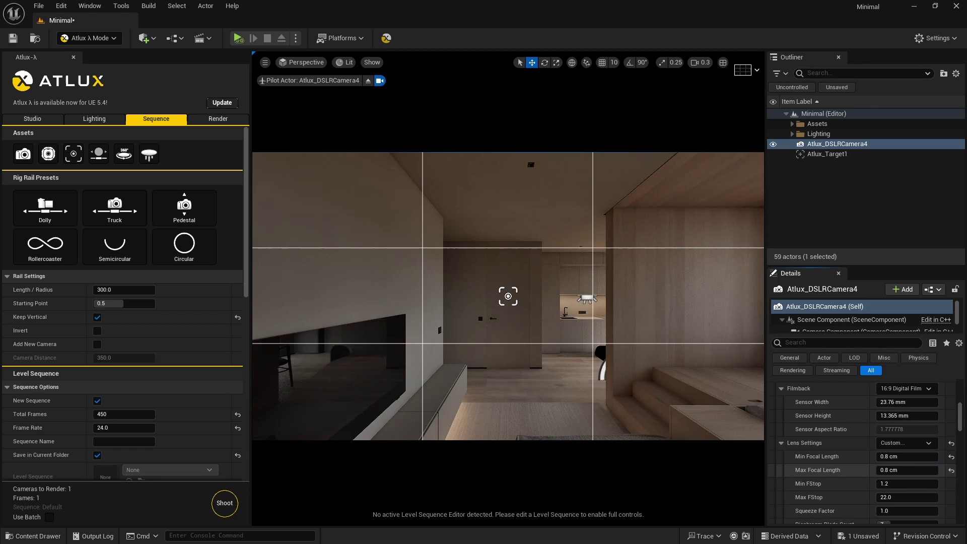
Set the camera's sensor width to 1.0 cm and sensor height to 1.2 cm.
{"action": "left_click", "coordinate": [915, 402]}
{"action": "type", "text": "10"}
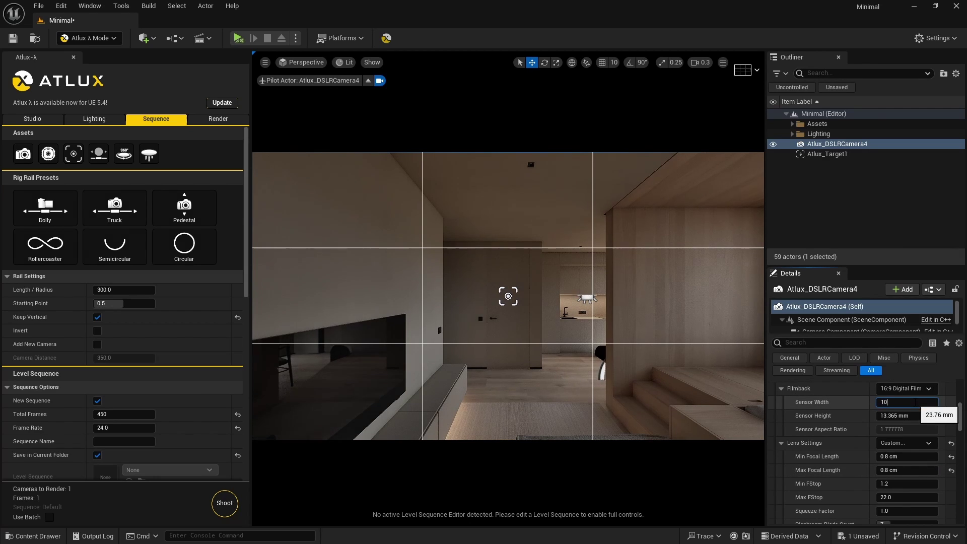
{"action": "key", "text": "Return"}
{"action": "left_click", "coordinate": [916, 416]}
{"action": "type", "text": "1"}
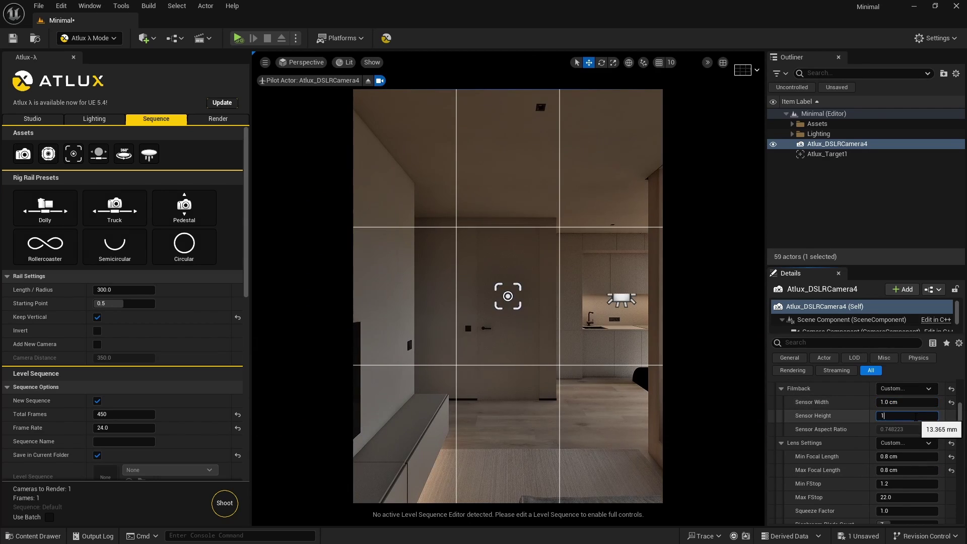
{"action": "type", "text": ".2"}
{"action": "key", "text": "Return"}
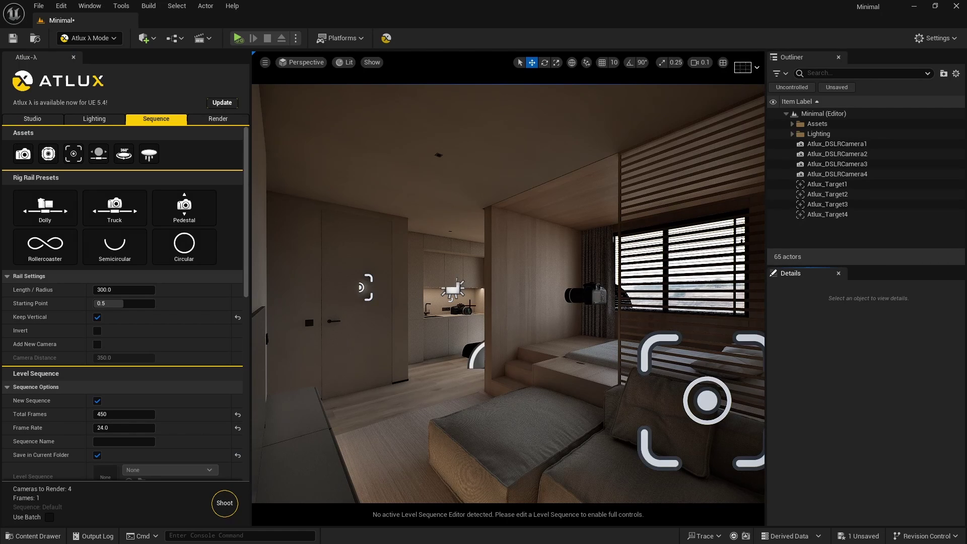
Set the Atlux render output to Custom resolution with width 4000, updating the camera ratio.
{"action": "left_click", "coordinate": [233, 121]}
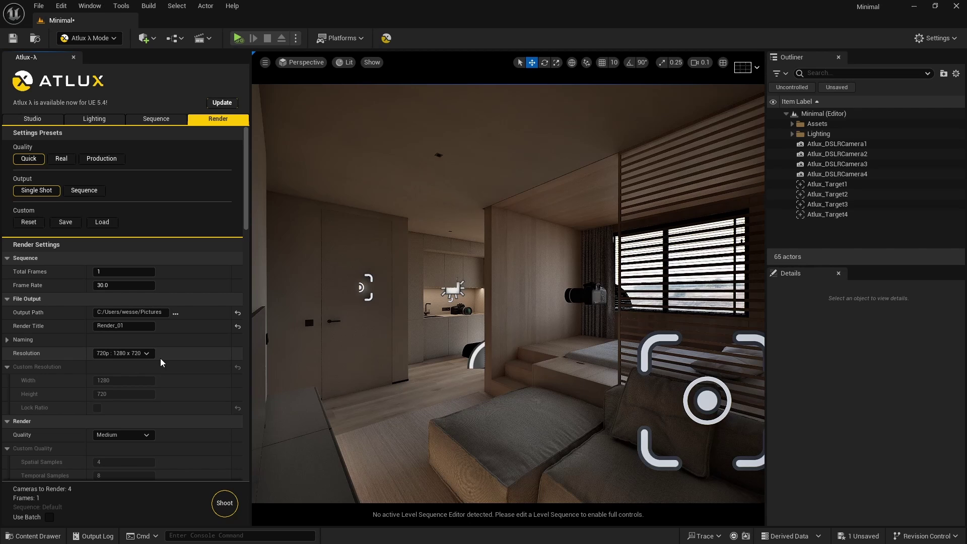
{"action": "left_click", "coordinate": [151, 353]}
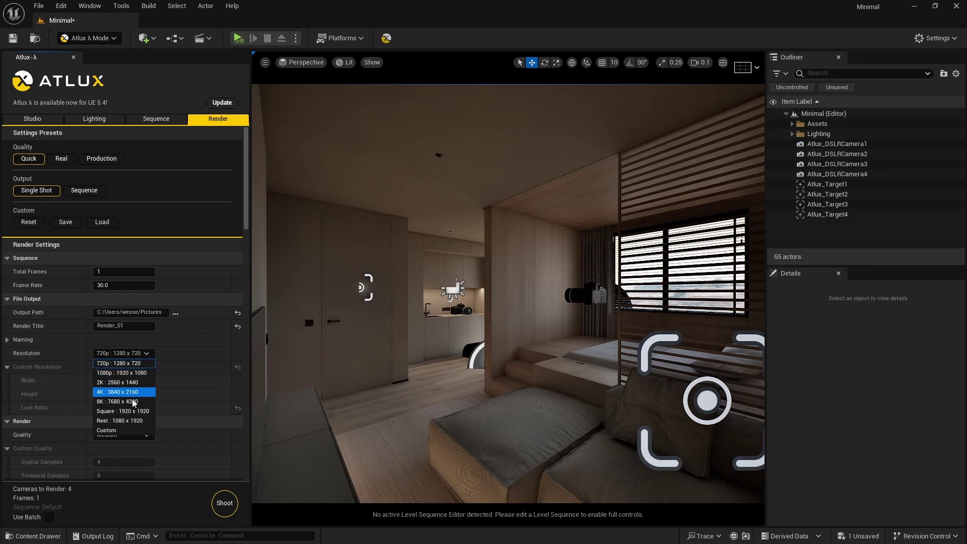
{"action": "left_click", "coordinate": [122, 430]}
{"action": "left_click", "coordinate": [135, 380]}
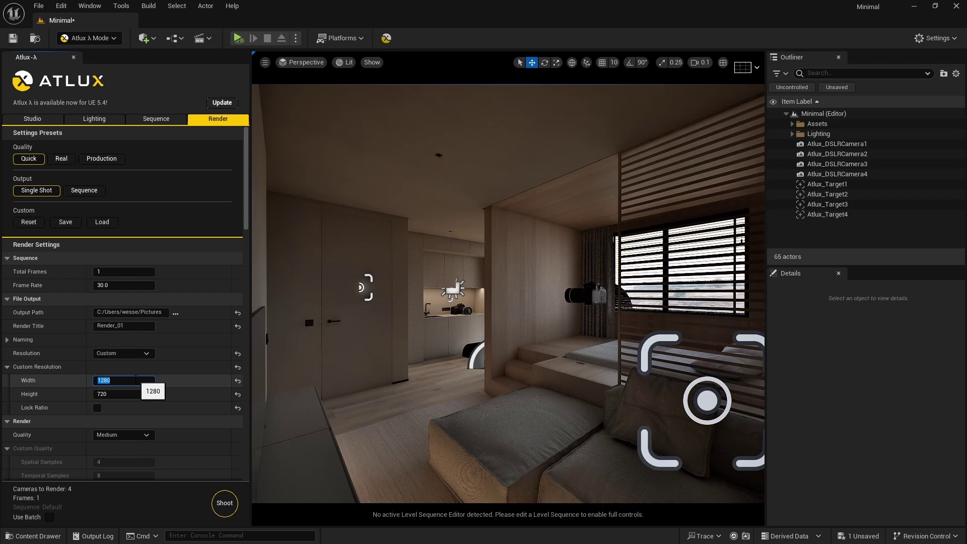
{"action": "type", "text": "4000"}
{"action": "key", "text": "Return"}
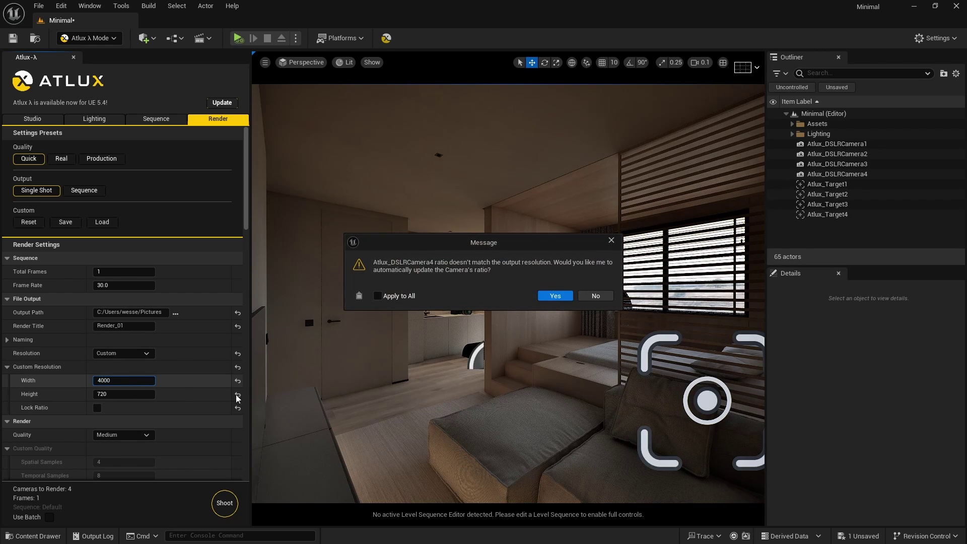
{"action": "left_click", "coordinate": [555, 295]}
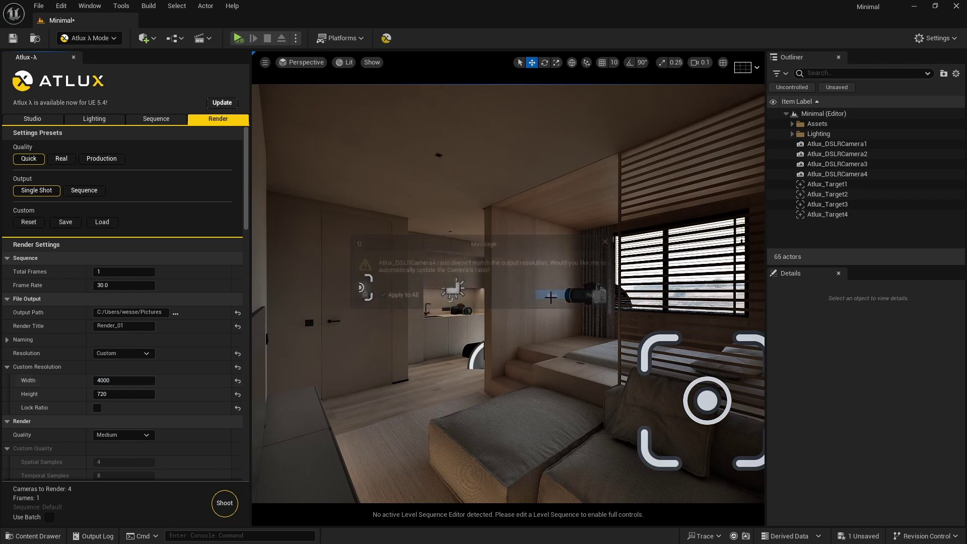
Set the output height to 4800 and apply the ratio update to all cameras.
{"action": "left_click", "coordinate": [141, 394]}
{"action": "type", "text": "4800"}
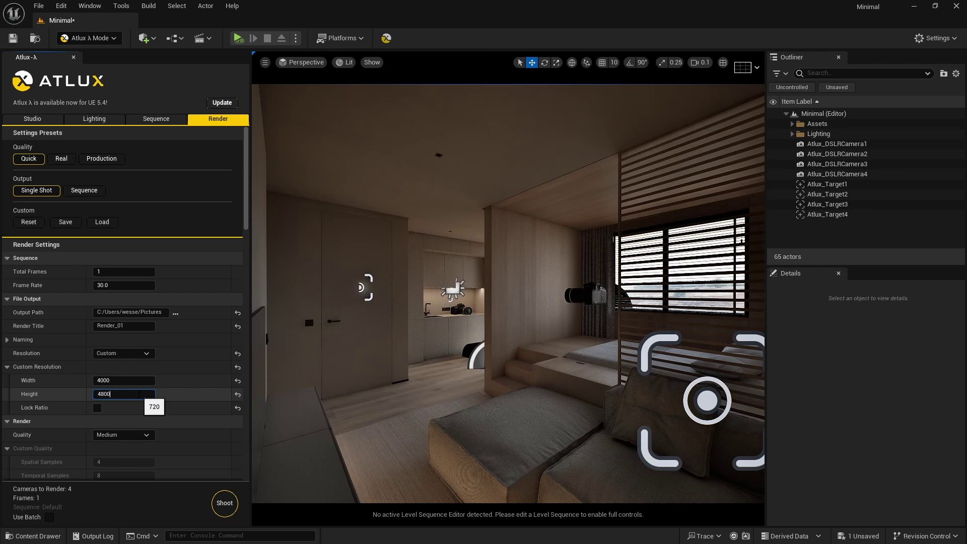
{"action": "key", "text": "Return"}
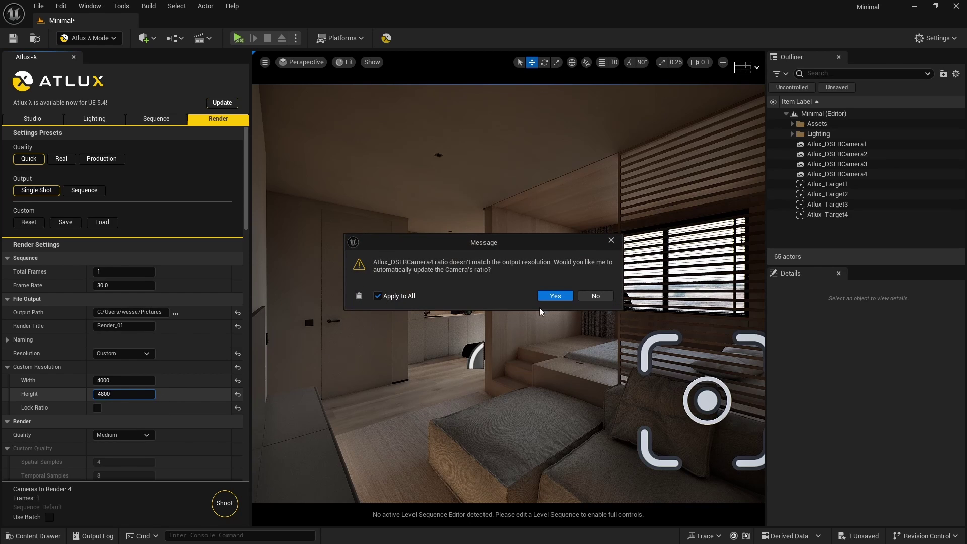
{"action": "left_click", "coordinate": [555, 296]}
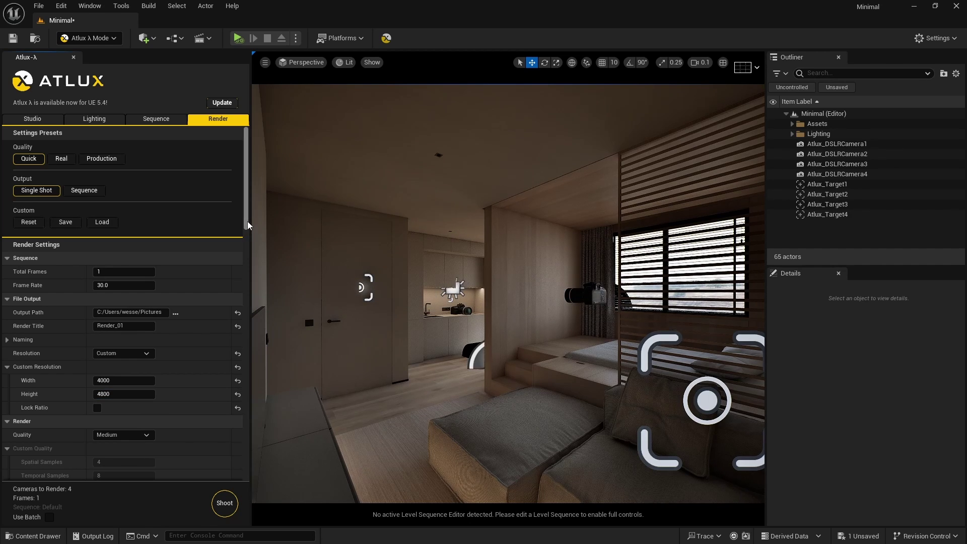
{"action": "left_click_drag", "start_coordinate": [247, 222], "coordinate": [242, 272]}
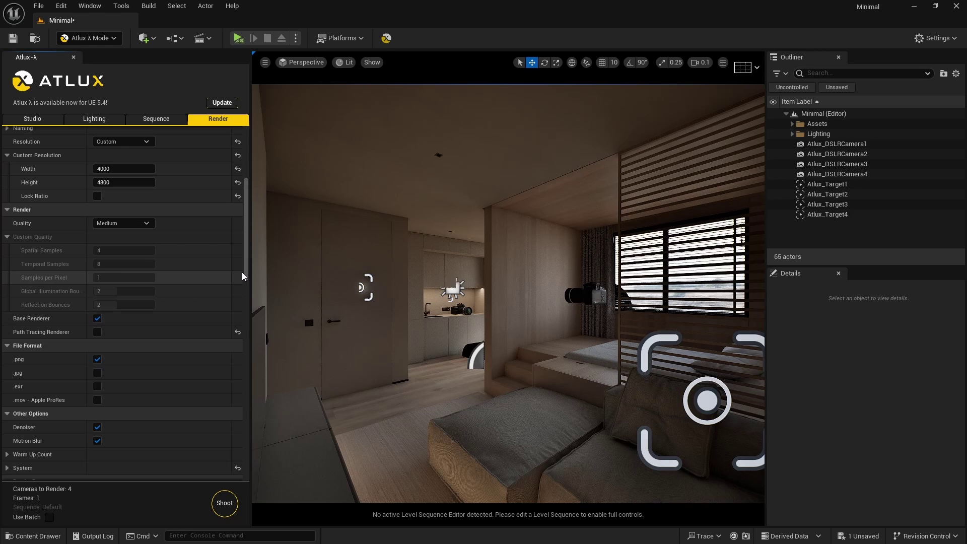
Choose Custom render quality with Spatial Samples 2 and Temporal Samples 32.
{"action": "left_click", "coordinate": [139, 227]}
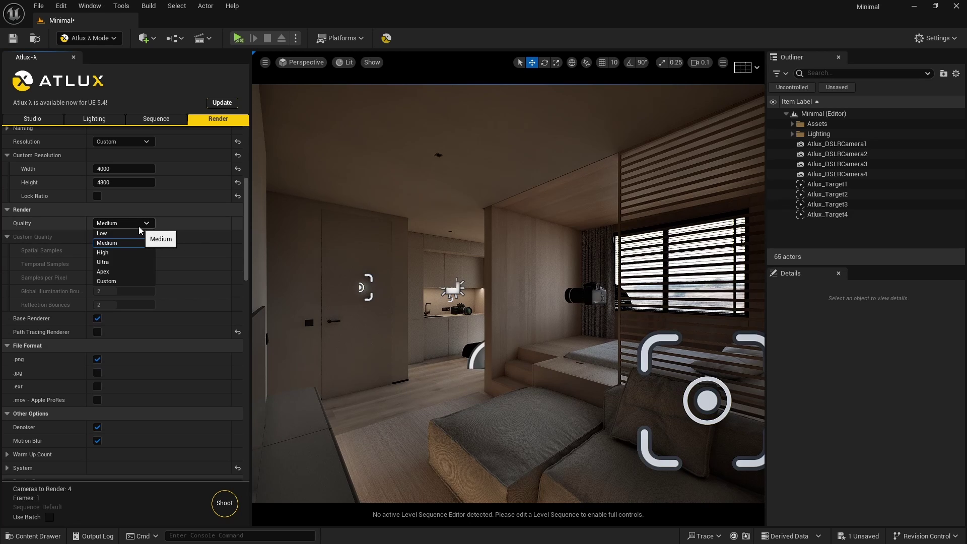
{"action": "left_click", "coordinate": [114, 280]}
{"action": "left_click", "coordinate": [123, 251]}
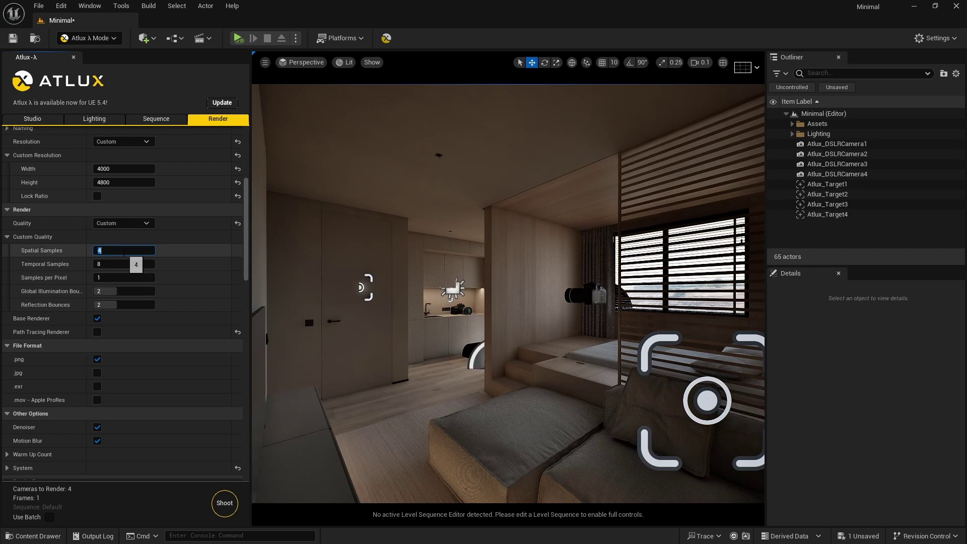
{"action": "type", "text": "2"}
{"action": "left_click", "coordinate": [120, 264]}
{"action": "type", "text": "32"}
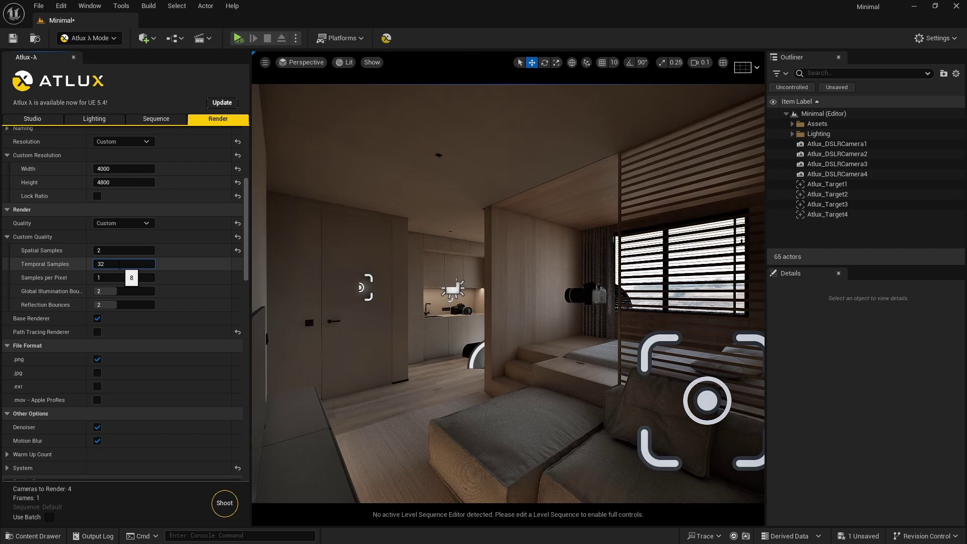
{"action": "key", "text": "Return"}
Start the Shoot render and confirm rendering all 4 cameras.
{"action": "left_click", "coordinate": [220, 496]}
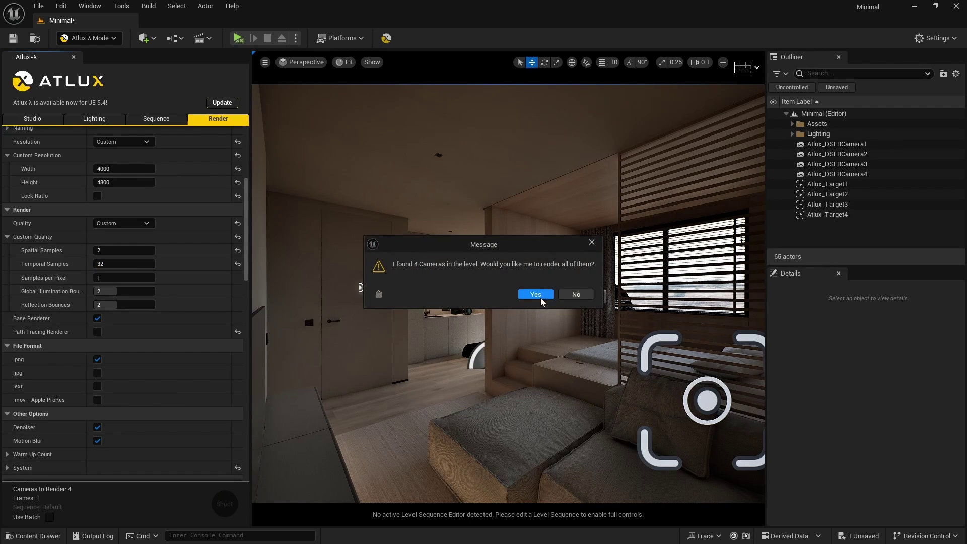
{"action": "left_click", "coordinate": [535, 294]}
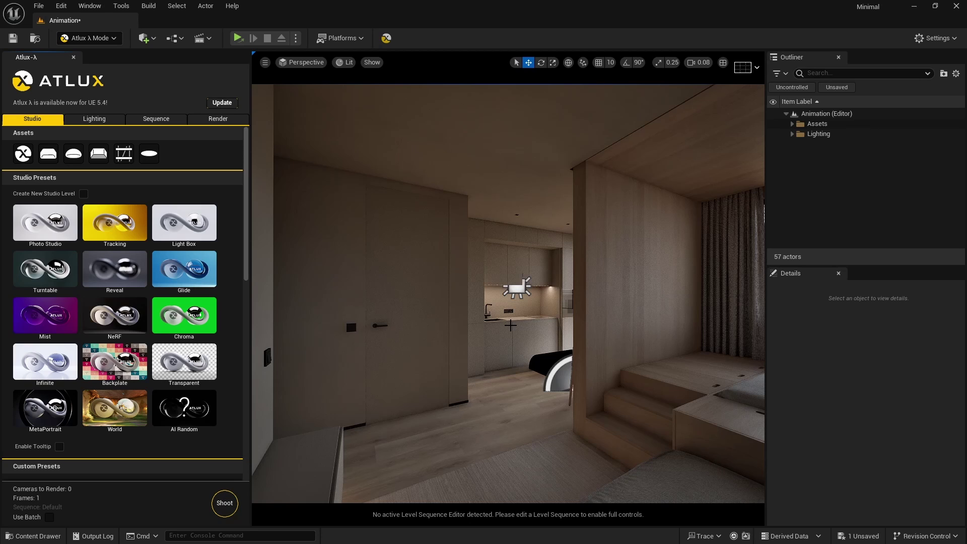
Place a camera target at Z 110 and a DSLR camera framing the kitchen counter.
{"action": "left_click", "coordinate": [167, 125]}
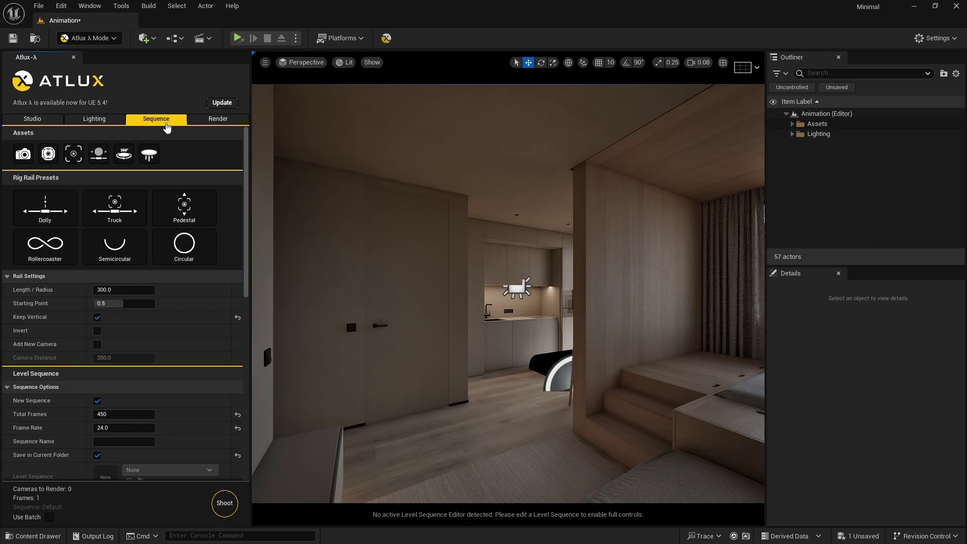
{"action": "left_click_drag", "start_coordinate": [73, 154], "coordinate": [485, 316]}
{"action": "left_click", "coordinate": [932, 399]}
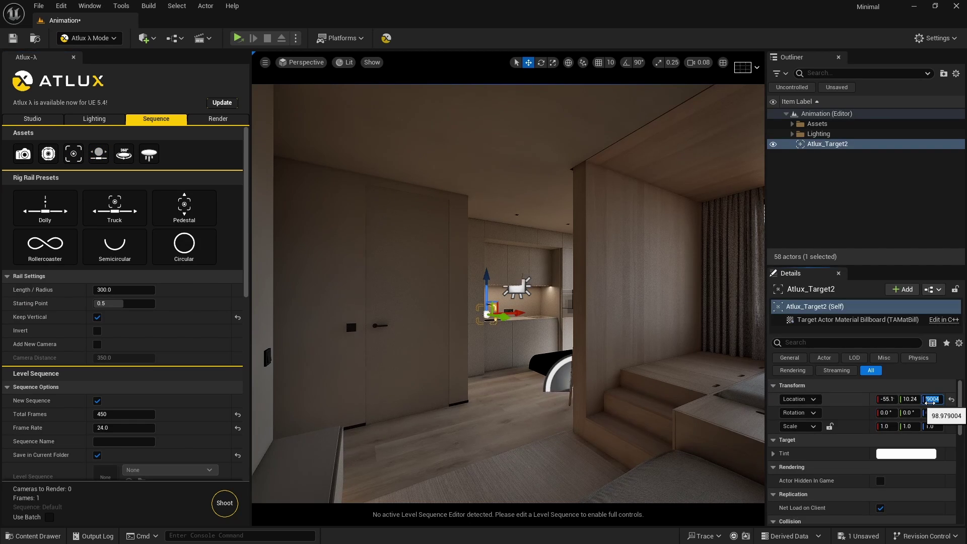
{"action": "type", "text": "110"}
{"action": "key", "text": "Return"}
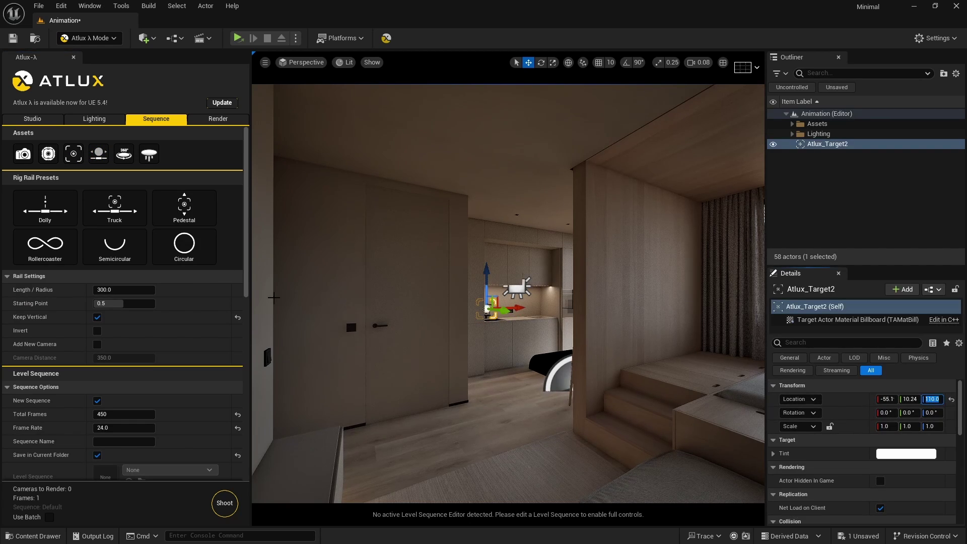
{"action": "left_click_drag", "start_coordinate": [23, 154], "coordinate": [464, 332]}
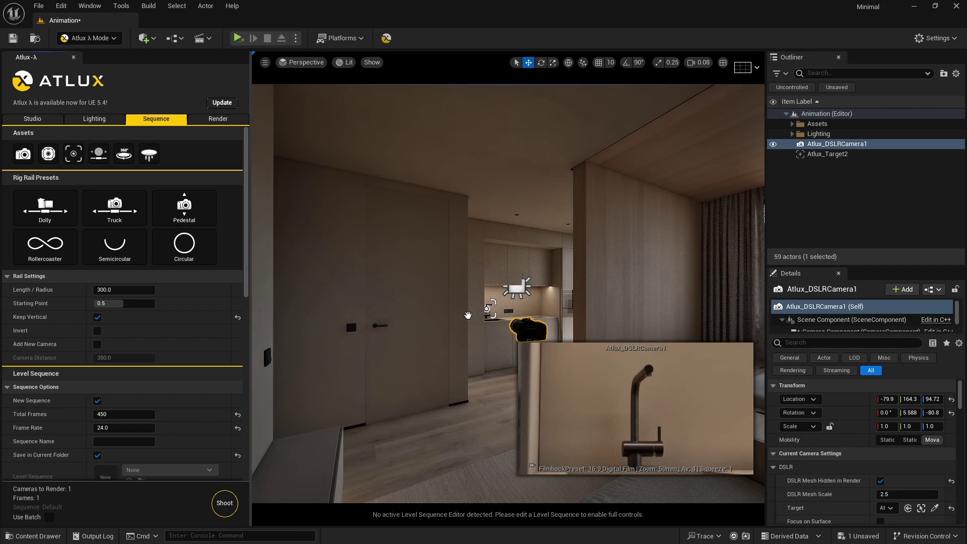
{"action": "left_click", "coordinate": [840, 403], "text": "shift"}
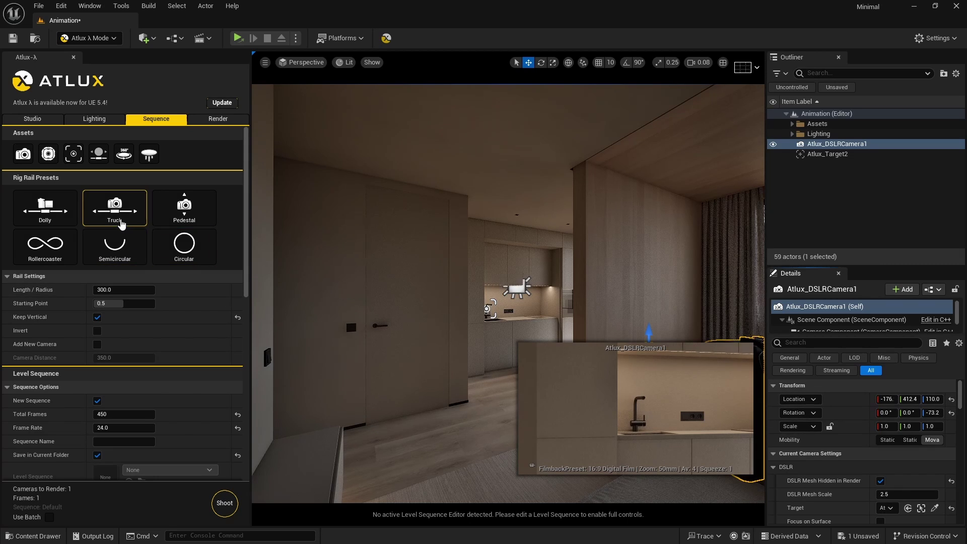
Mount the camera on a Truck rig rail and slide Atlux_RigRail0's rail position to about 0.45.
{"action": "left_click", "coordinate": [122, 225]}
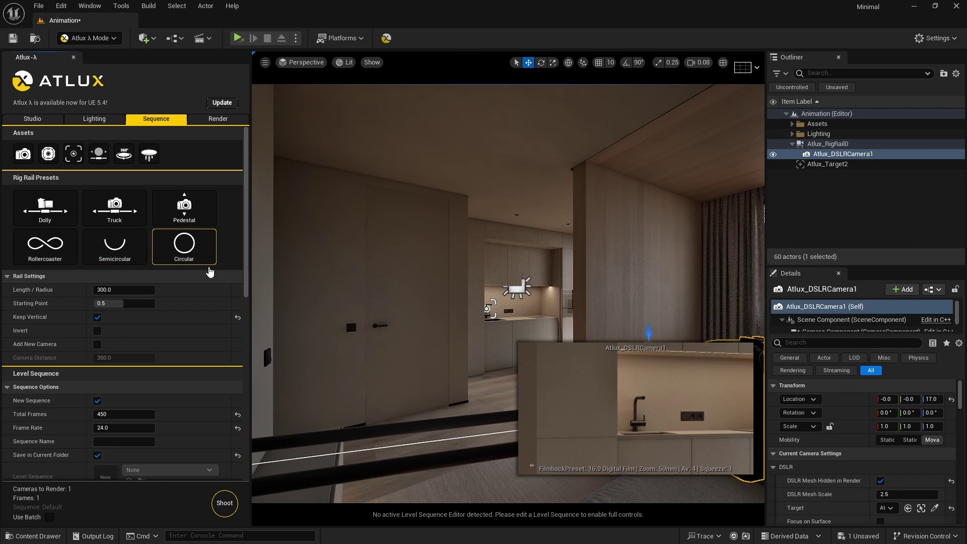
{"action": "left_click", "coordinate": [848, 145]}
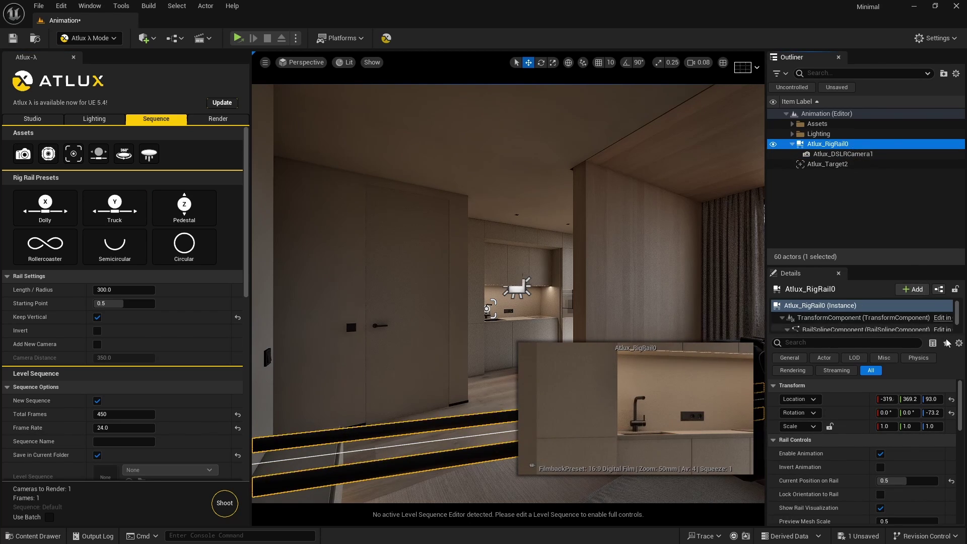
{"action": "scroll", "coordinate": [961, 402], "scroll_direction": "down", "scroll_amount": 3}
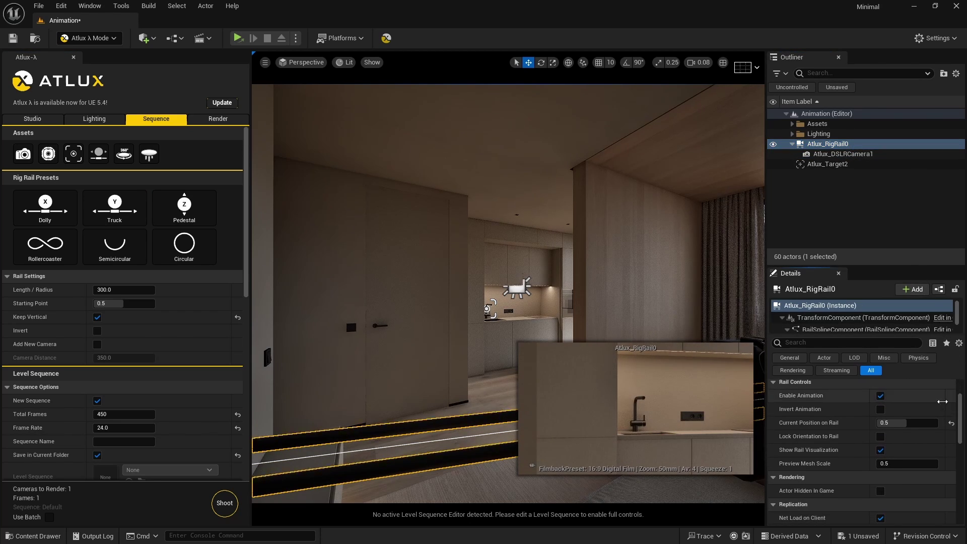
{"action": "left_click_drag", "start_coordinate": [902, 423], "coordinate": [883, 423]}
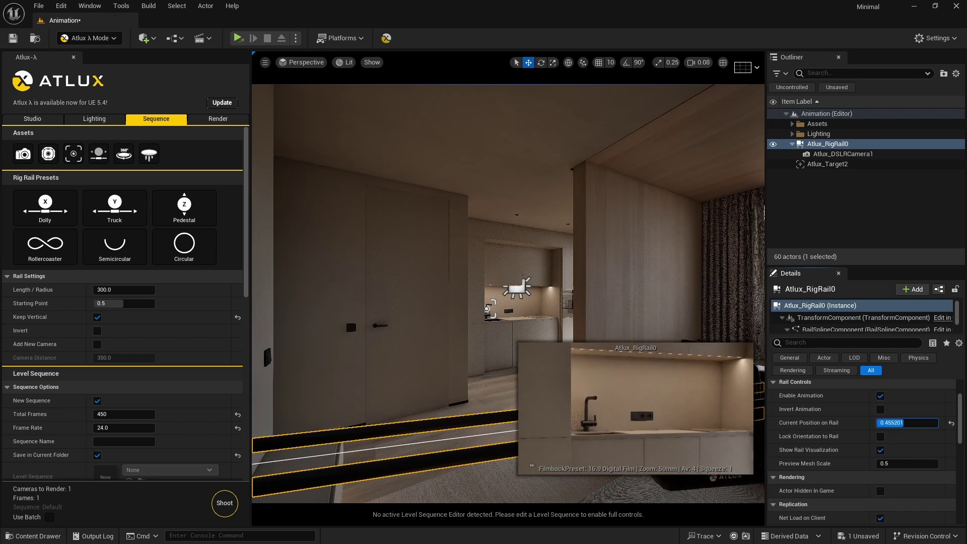
Enable New Sequence with 300 total frames named Render_01, then prepare the level sequence.
{"action": "left_click", "coordinate": [490, 294]}
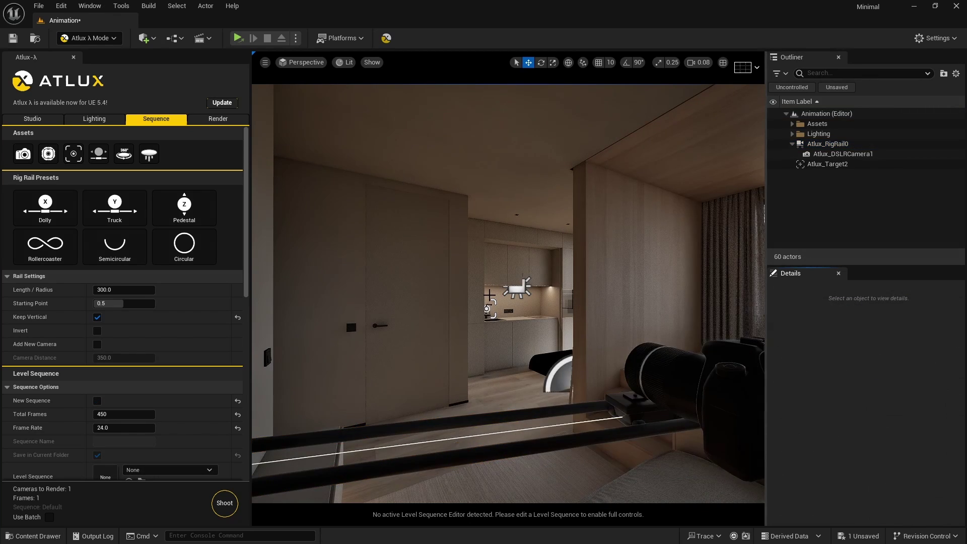
{"action": "left_click_drag", "start_coordinate": [246, 280], "coordinate": [243, 329]}
{"action": "left_click", "coordinate": [97, 357]}
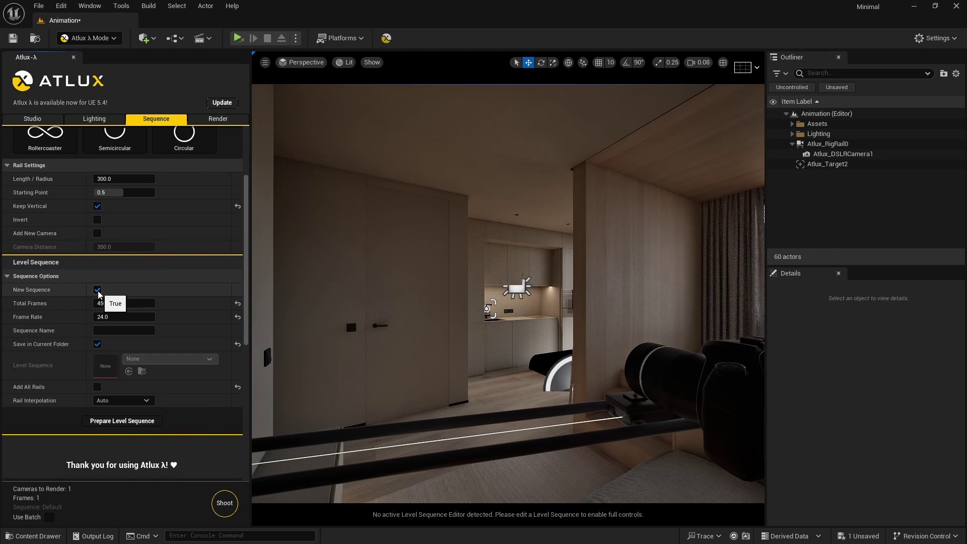
{"action": "left_click", "coordinate": [121, 303]}
{"action": "type", "text": "30"}
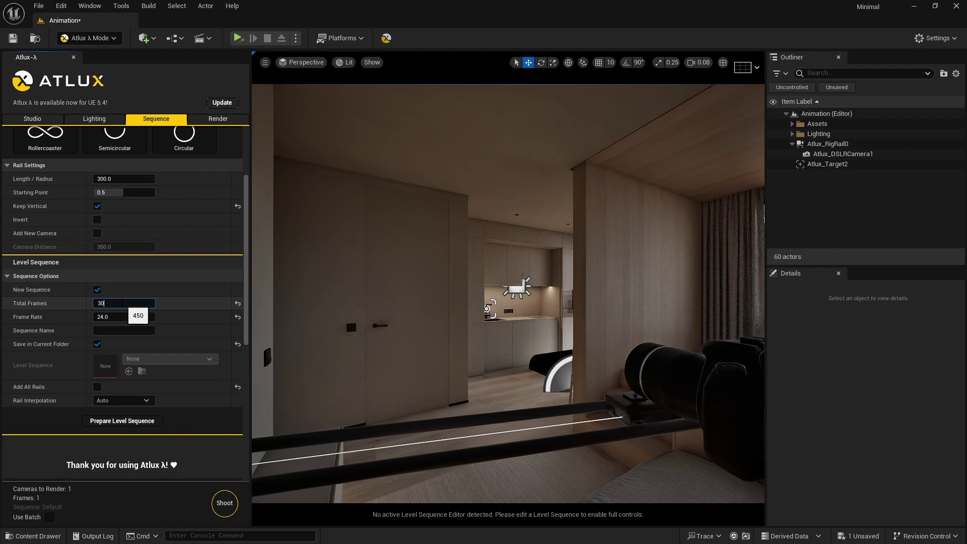
{"action": "type", "text": "0"}
{"action": "left_click", "coordinate": [115, 330]}
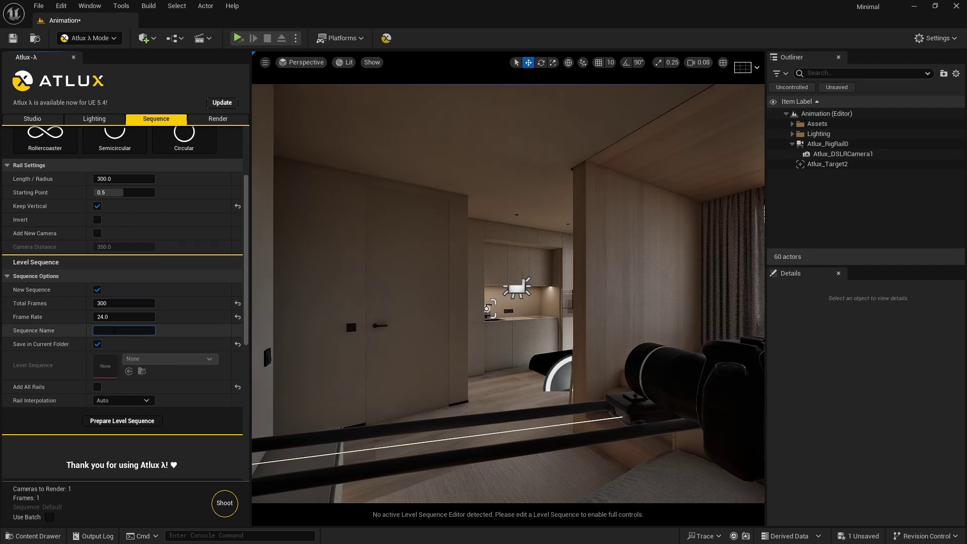
{"action": "type", "text": "Render_01"}
{"action": "left_click", "coordinate": [127, 421]}
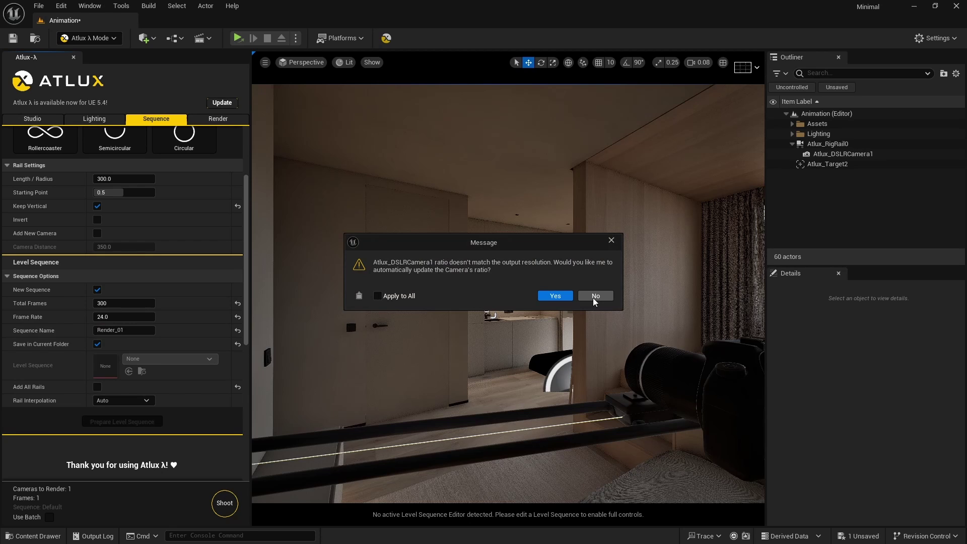
Keep the camera's ratio and play back the Render_01 camera move.
{"action": "left_click", "coordinate": [594, 298]}
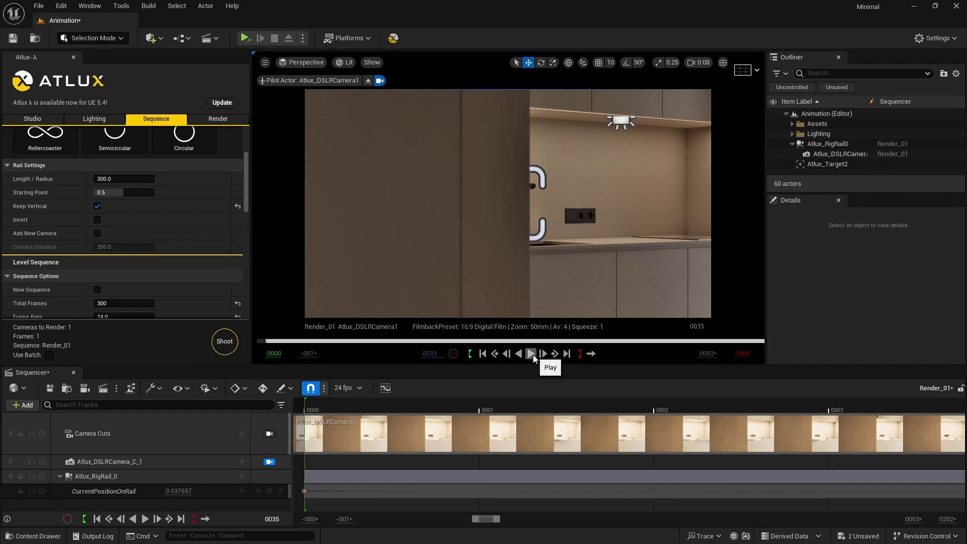
{"action": "left_click", "coordinate": [533, 354]}
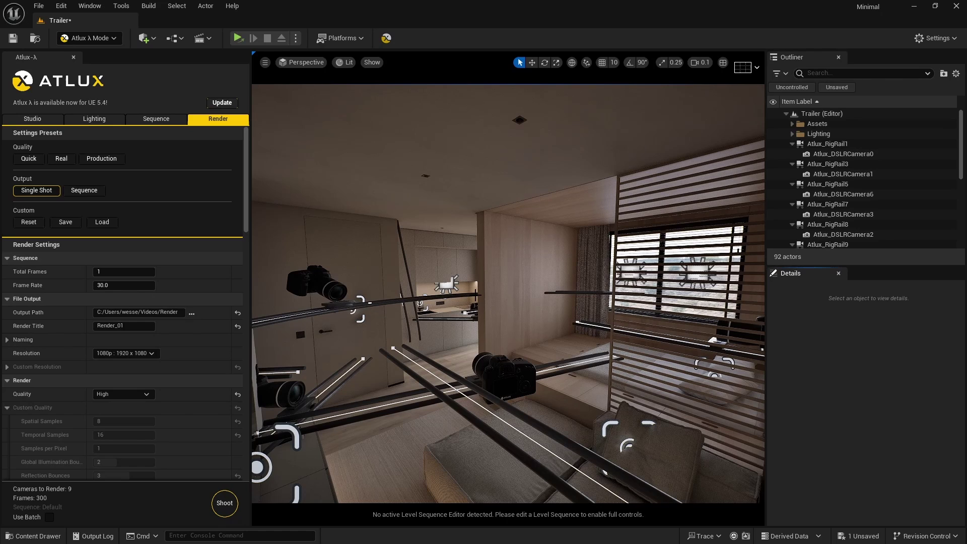
Switch Atlux output to an image sequence of 300 frames at 24 fps.
{"action": "left_click", "coordinate": [88, 191]}
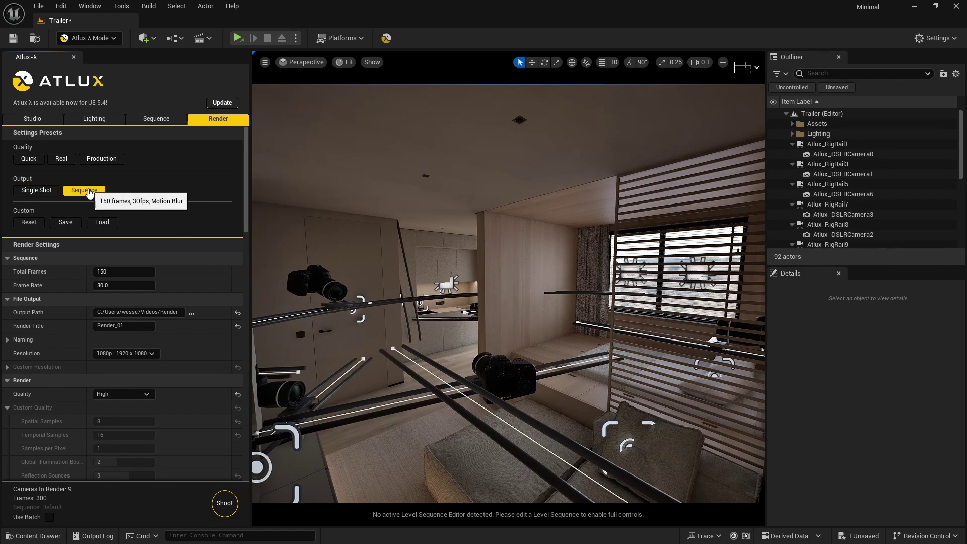
{"action": "left_click", "coordinate": [115, 271]}
{"action": "type", "text": "300"}
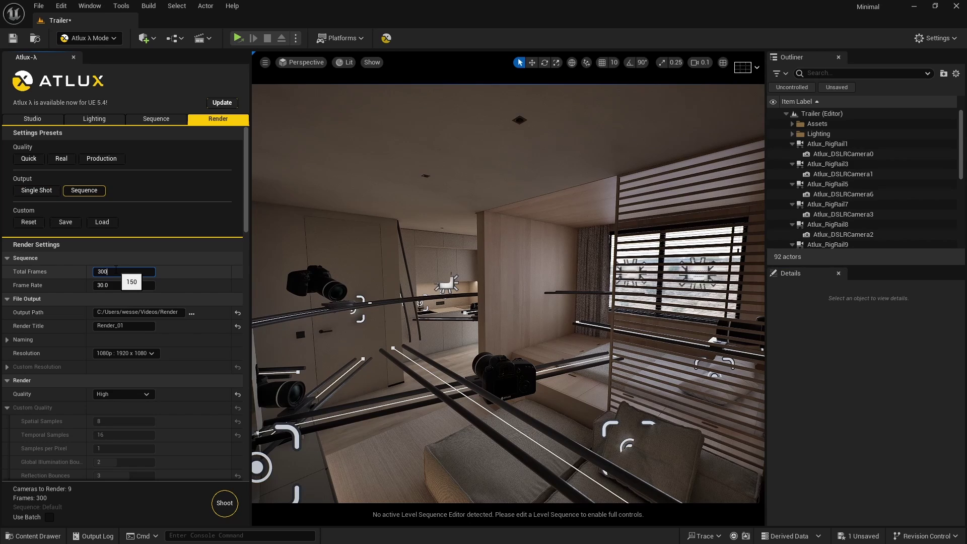
{"action": "key", "text": "Return"}
{"action": "left_click", "coordinate": [115, 289]}
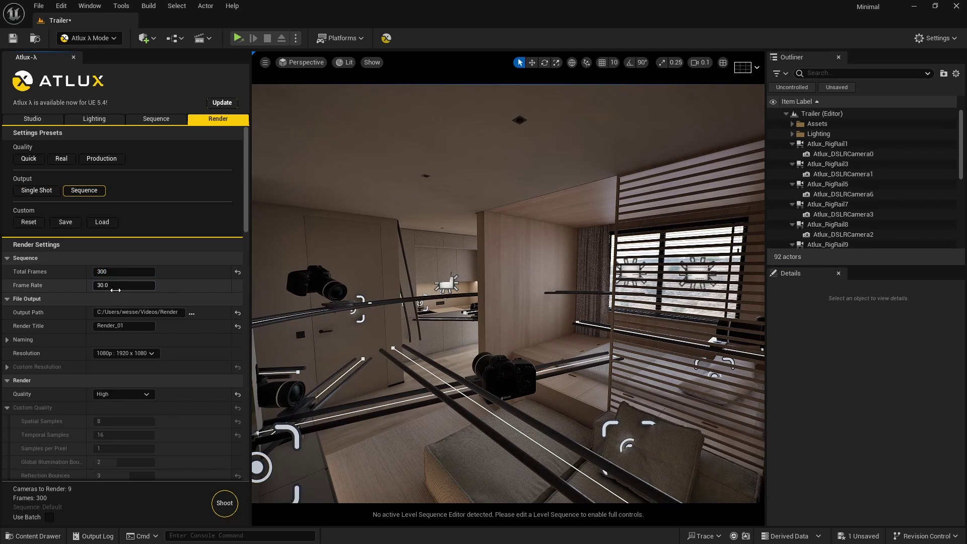
{"action": "type", "text": "24"}
{"action": "key", "text": "Return"}
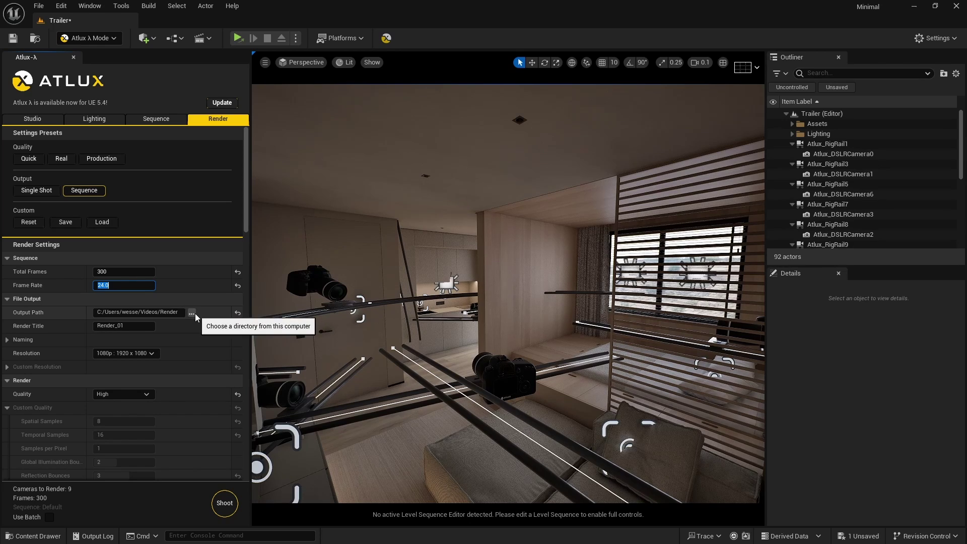
Set the output to 4K with Custom quality: 2 spatial and 32 temporal samples.
{"action": "left_click", "coordinate": [150, 356]}
{"action": "left_click", "coordinate": [129, 391]}
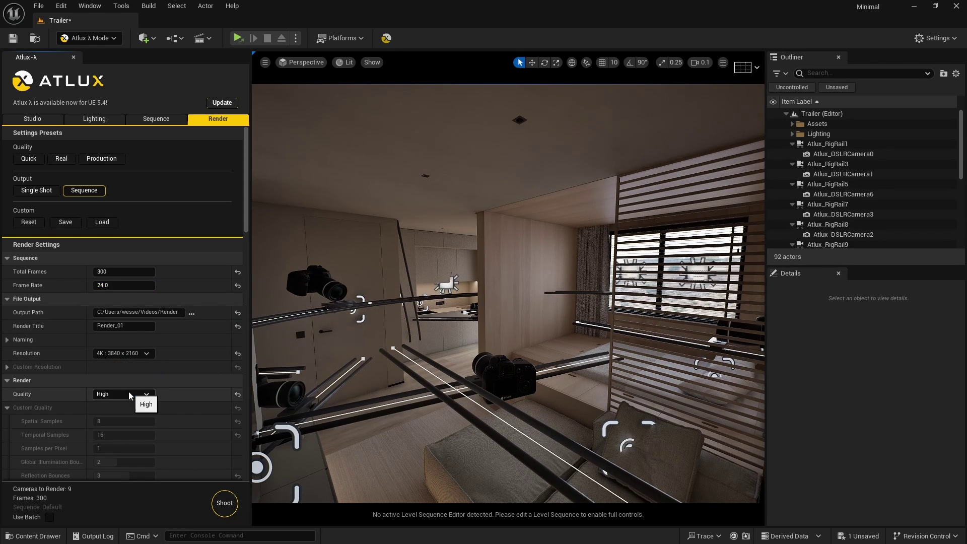
{"action": "left_click", "coordinate": [128, 392]}
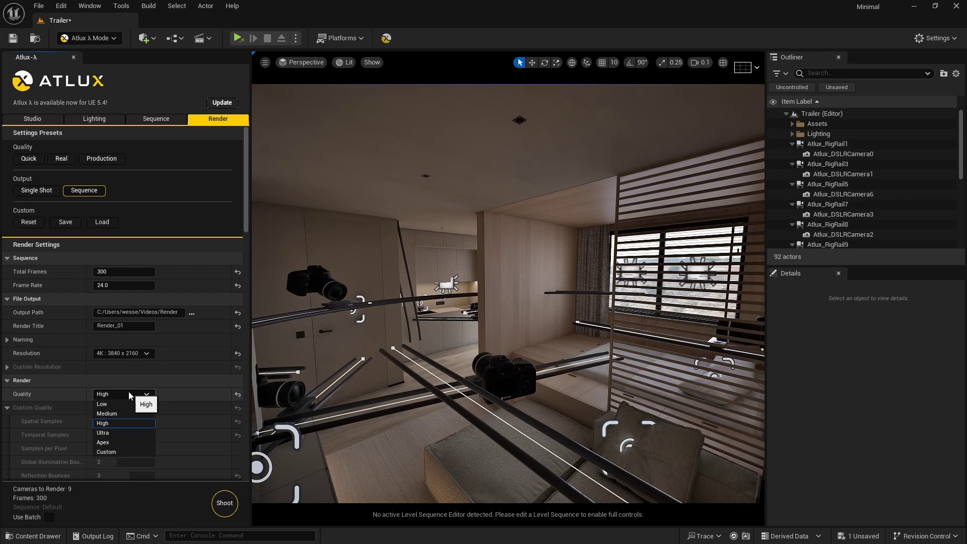
{"action": "left_click", "coordinate": [120, 427]}
{"action": "left_click", "coordinate": [114, 421]}
{"action": "type", "text": "2"}
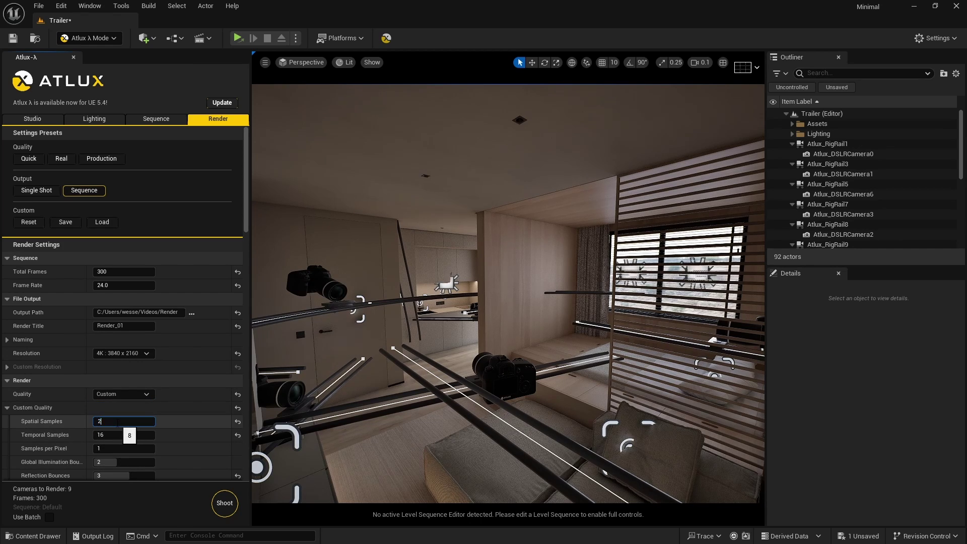
{"action": "left_click", "coordinate": [114, 434]}
{"action": "type", "text": "32"}
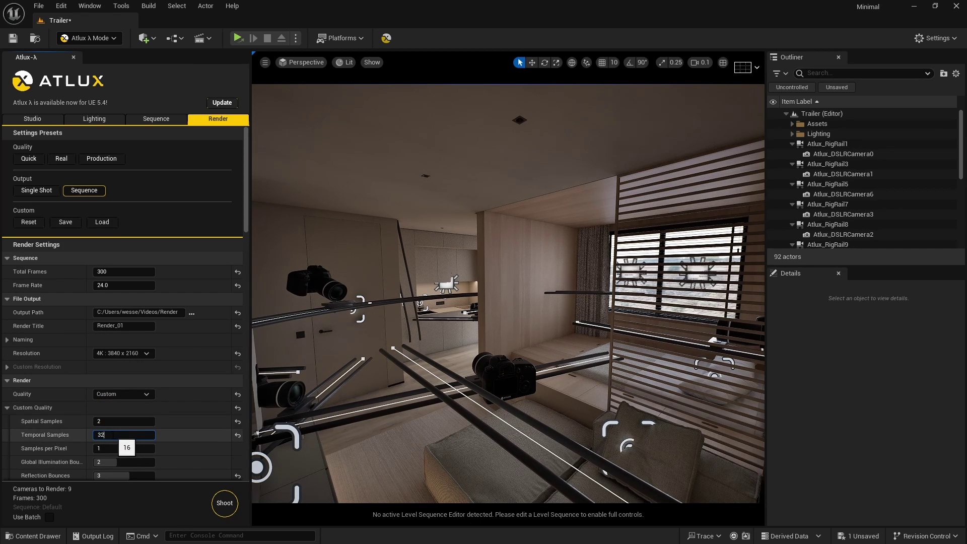
{"action": "key", "text": "Return"}
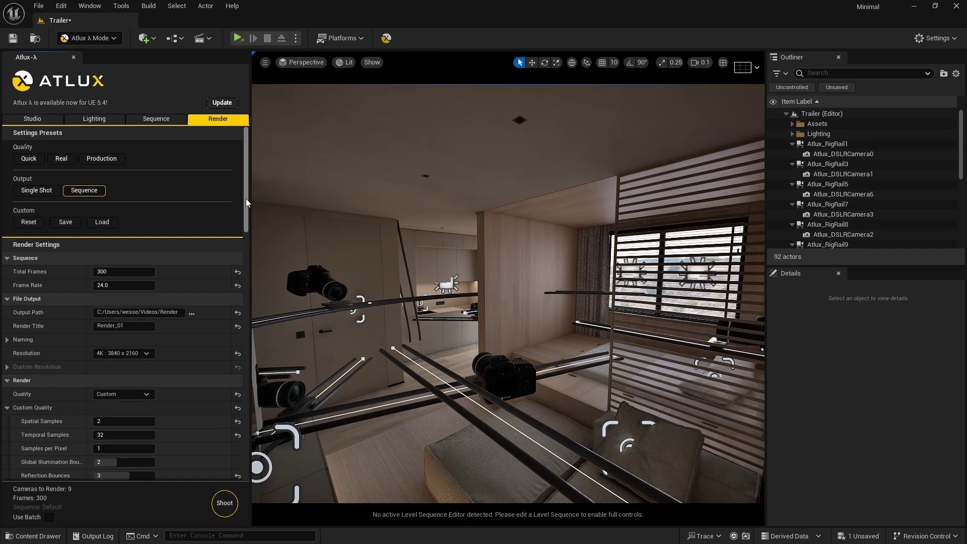
Turn off the denoiser and start rendering the camera sequence.
{"action": "left_click_drag", "start_coordinate": [246, 199], "coordinate": [244, 257]}
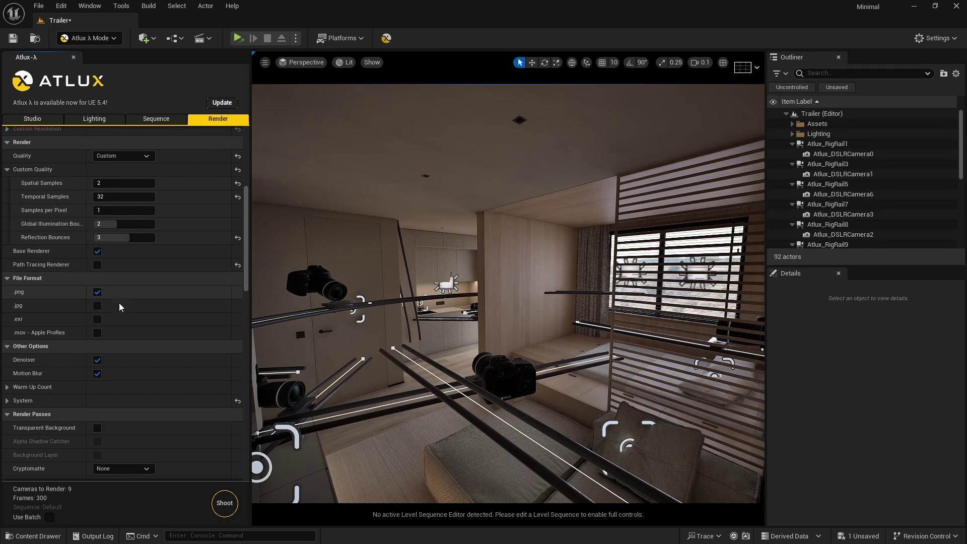
{"action": "left_click", "coordinate": [100, 362]}
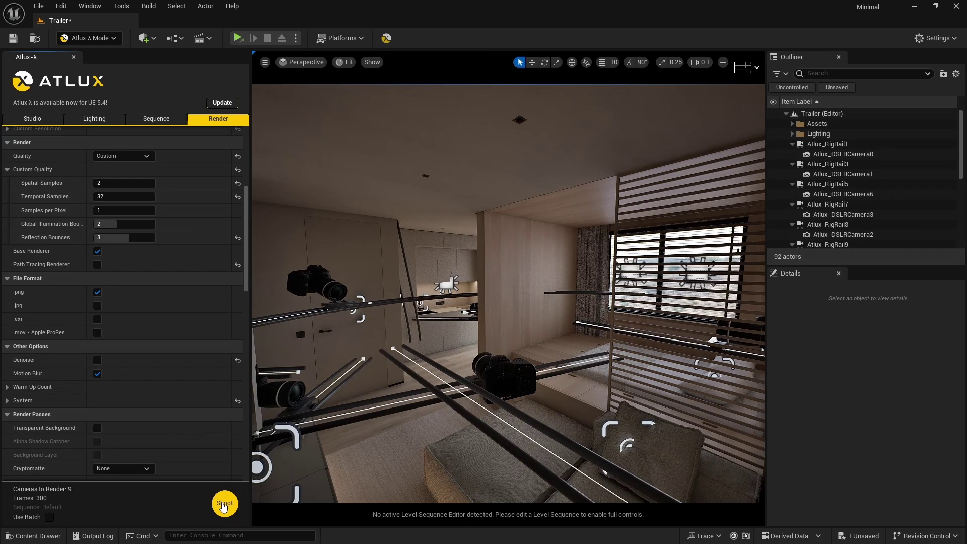
{"action": "left_click", "coordinate": [224, 504]}
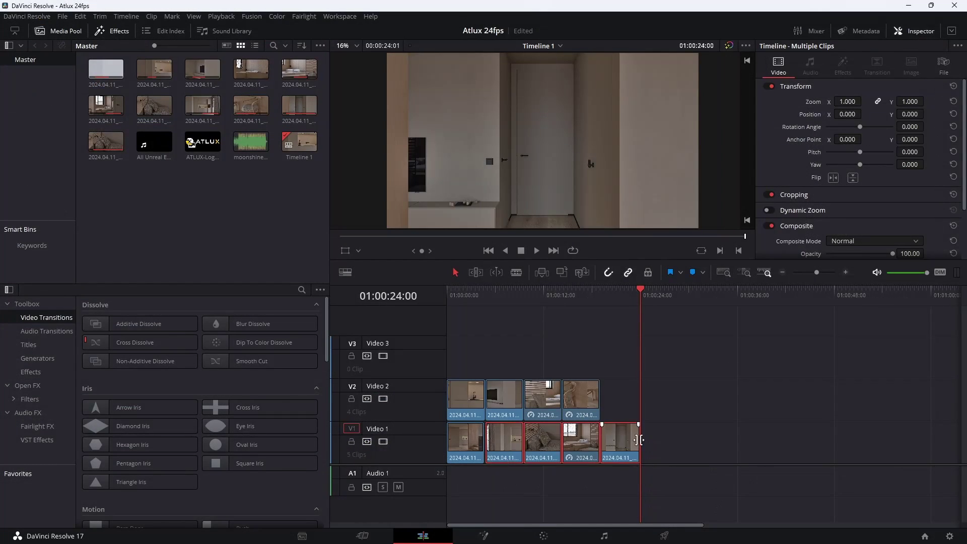
Stagger the clips across Video 1 and Video 2 above the music track.
{"action": "left_click_drag", "start_coordinate": [579, 441], "coordinate": [579, 398]}
{"action": "left_click_drag", "start_coordinate": [660, 442], "coordinate": [545, 439]}
{"action": "left_click_drag", "start_coordinate": [697, 442], "coordinate": [618, 442]}
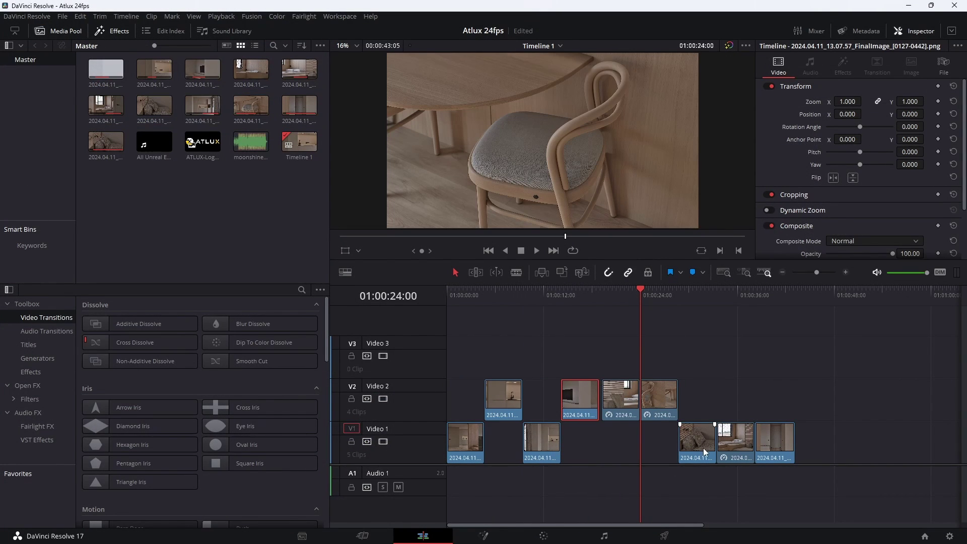
{"action": "left_click_drag", "start_coordinate": [659, 399], "coordinate": [776, 399]}
{"action": "left_click_drag", "start_coordinate": [735, 441], "coordinate": [694, 441]}
{"action": "left_click_drag", "start_coordinate": [776, 399], "coordinate": [733, 399]}
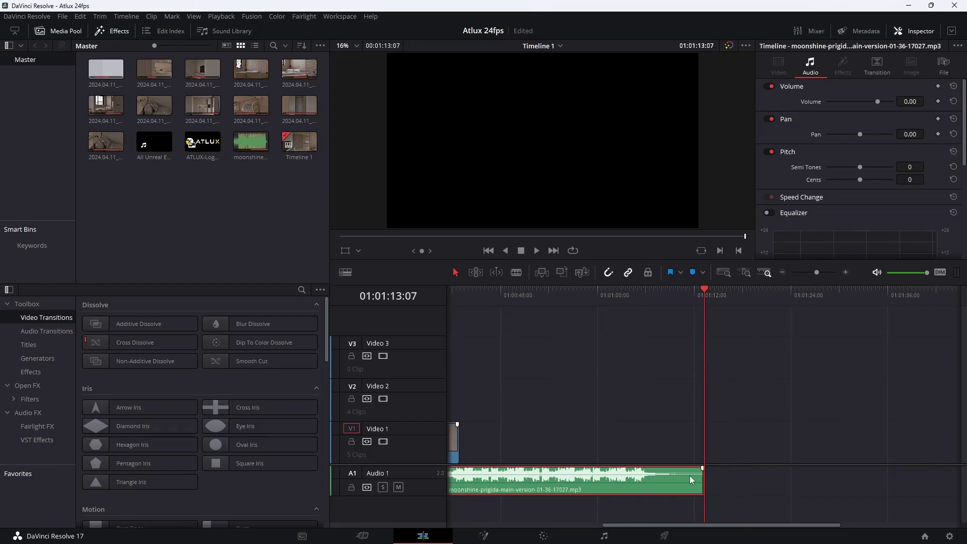
On the Deliver page, add the timeline to the render queue and render it as 4K MP4.
{"action": "left_click", "coordinate": [665, 536]}
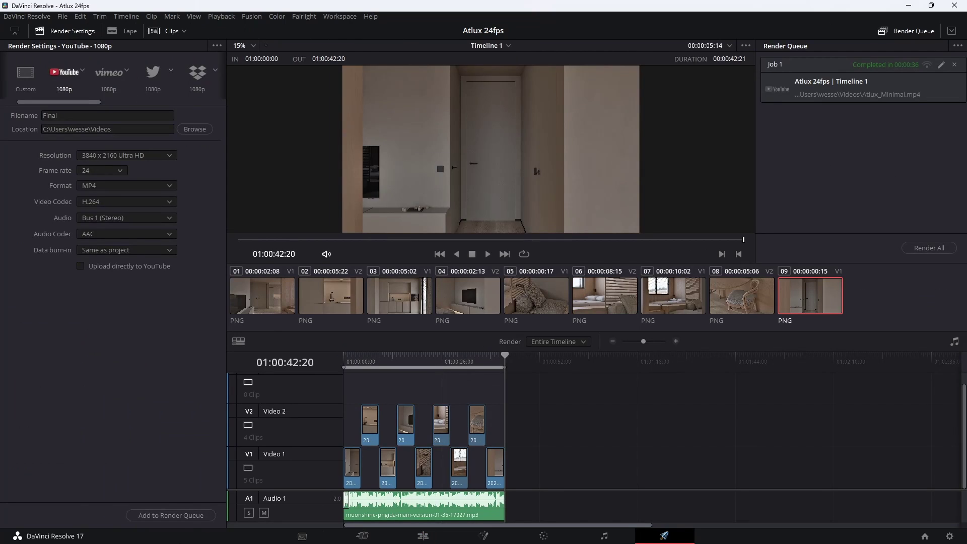
{"action": "left_click", "coordinate": [170, 516]}
{"action": "left_click", "coordinate": [930, 247]}
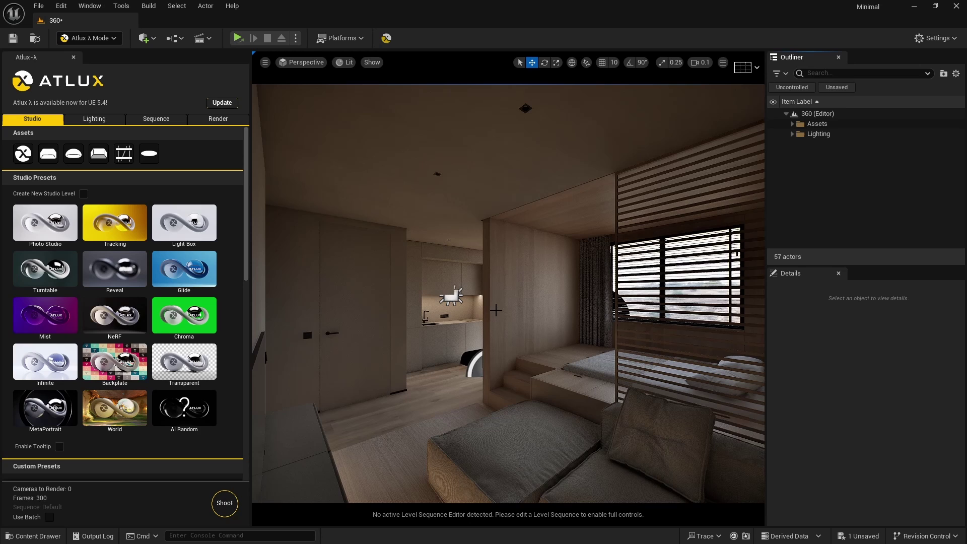
Add an Atlux 360 camera, then raise it and shift it sideways in the room.
{"action": "left_click", "coordinate": [166, 121]}
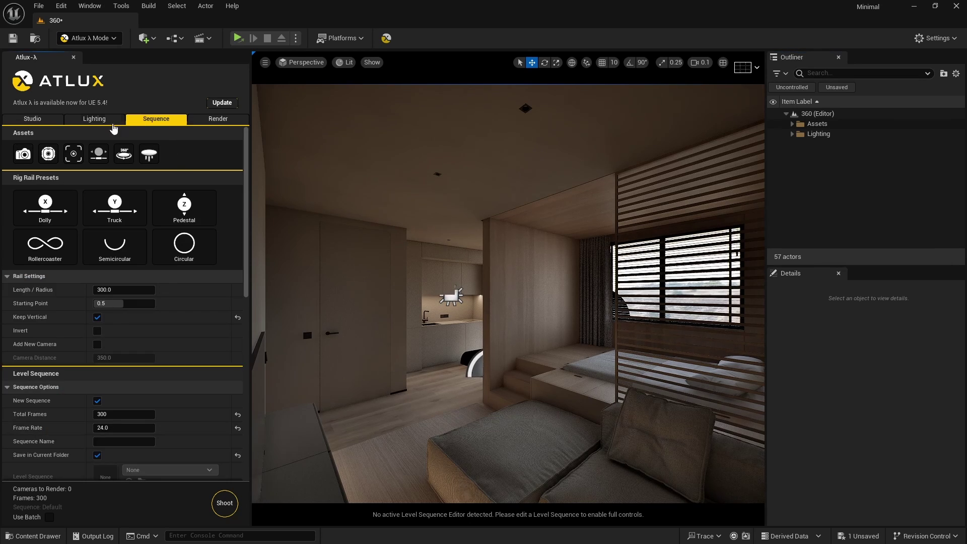
{"action": "left_click", "coordinate": [48, 153]}
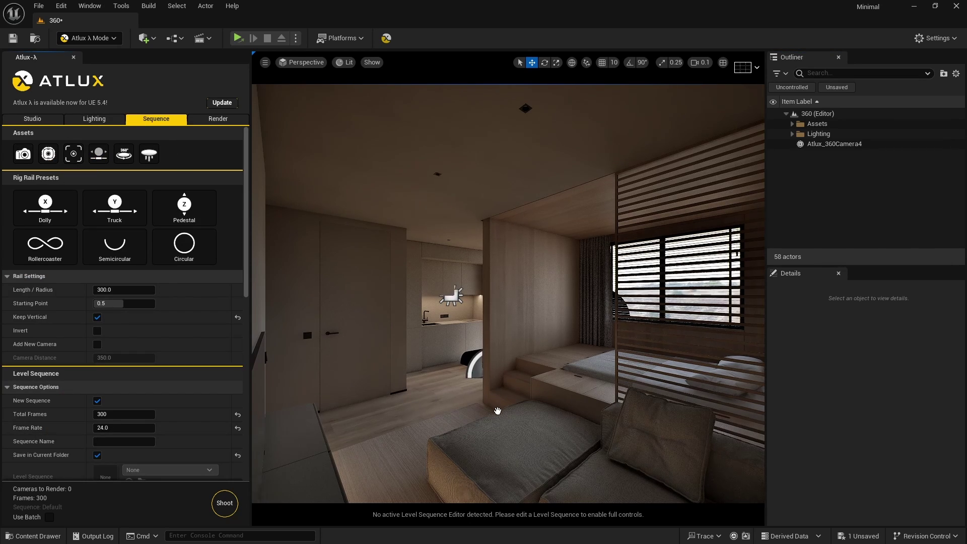
{"action": "left_click", "coordinate": [492, 362]}
{"action": "left_click_drag", "start_coordinate": [492, 324], "coordinate": [493, 242]}
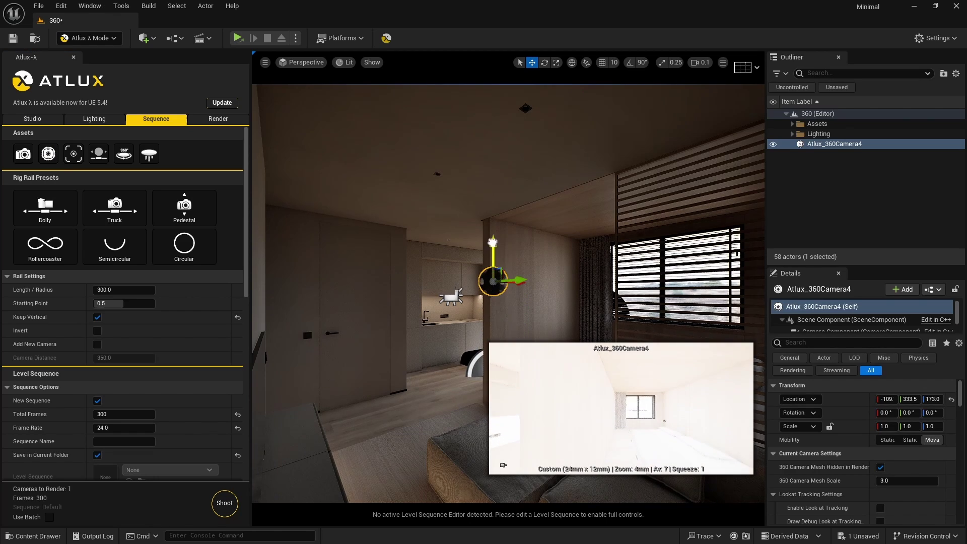
{"action": "mouse_move", "coordinate": [513, 280]}
{"action": "left_mouse_down"}
{"action": "mouse_move", "coordinate": [464, 276]}
{"action": "mouse_move", "coordinate": [524, 280]}
{"action": "left_mouse_up"}
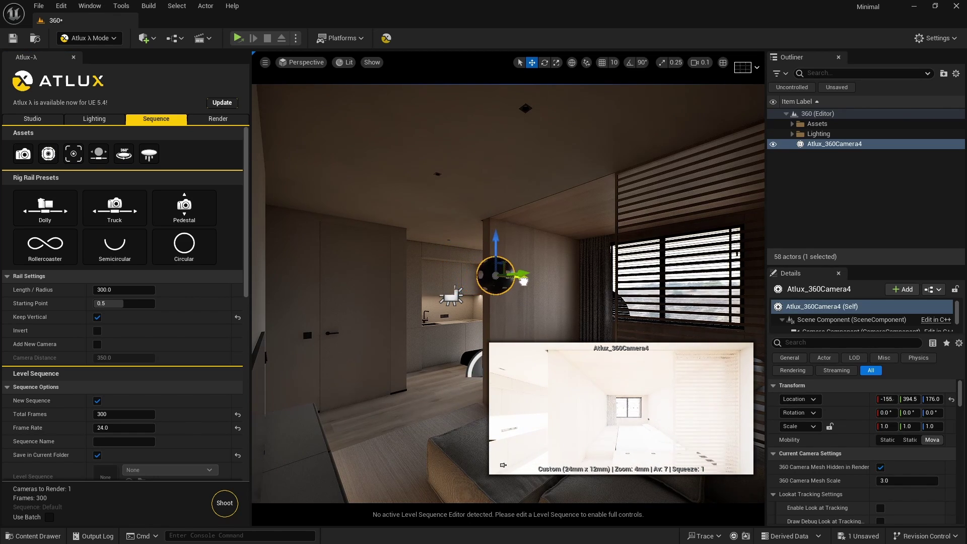
Filter Details for exposure, set Metering Mode to Manual and Exposure Compensation to 4.5.
{"action": "left_click", "coordinate": [806, 343]}
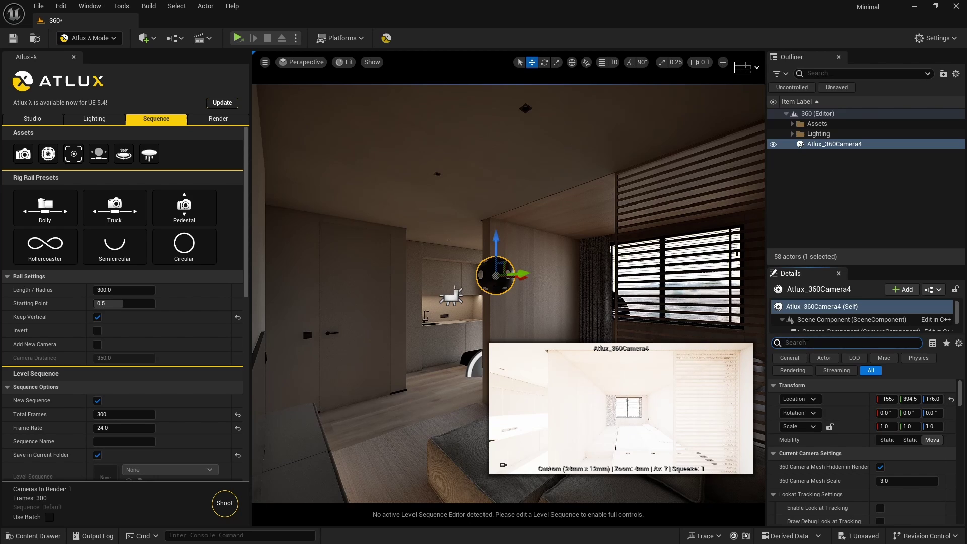
{"action": "type", "text": "expo"}
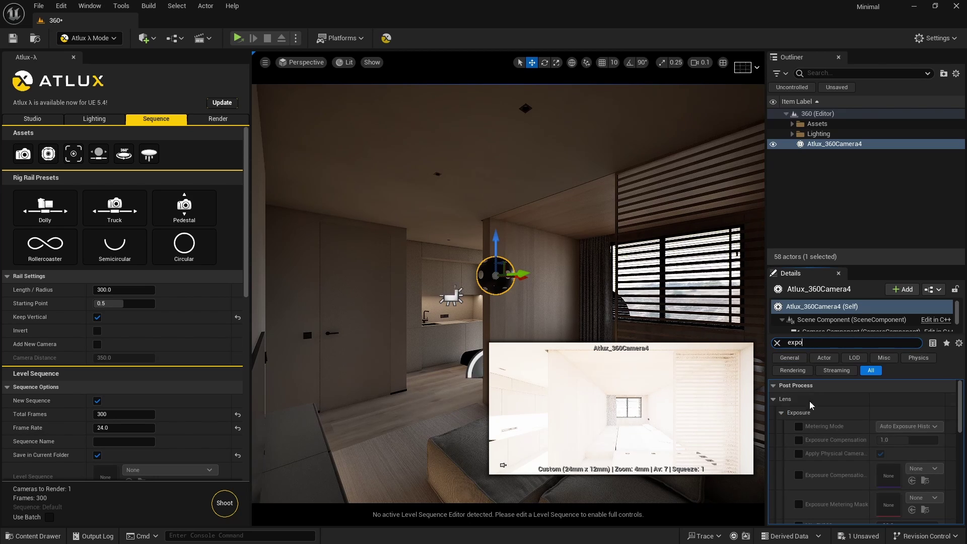
{"action": "left_click", "coordinate": [799, 426]}
{"action": "left_click", "coordinate": [799, 440]}
{"action": "left_click", "coordinate": [907, 426]}
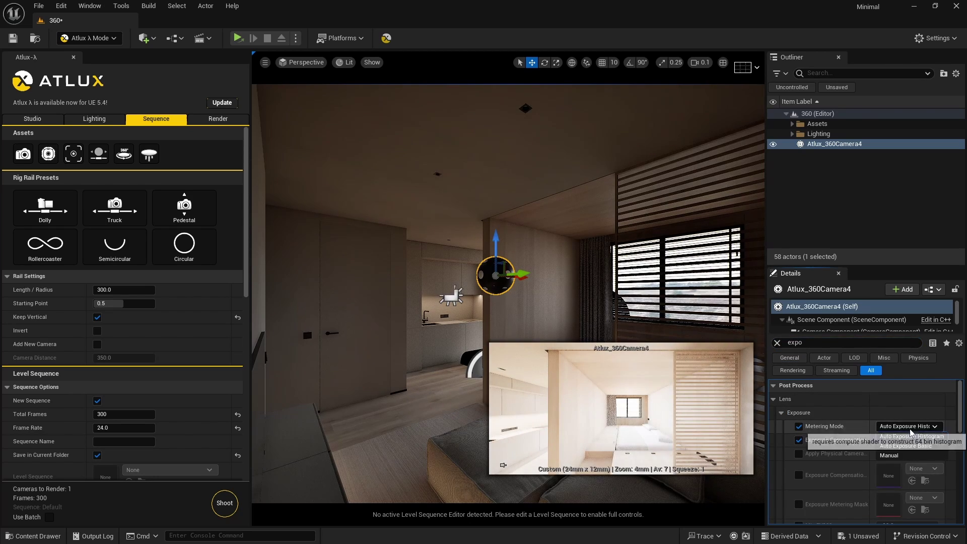
{"action": "left_click", "coordinate": [896, 456]}
{"action": "left_click", "coordinate": [901, 439]}
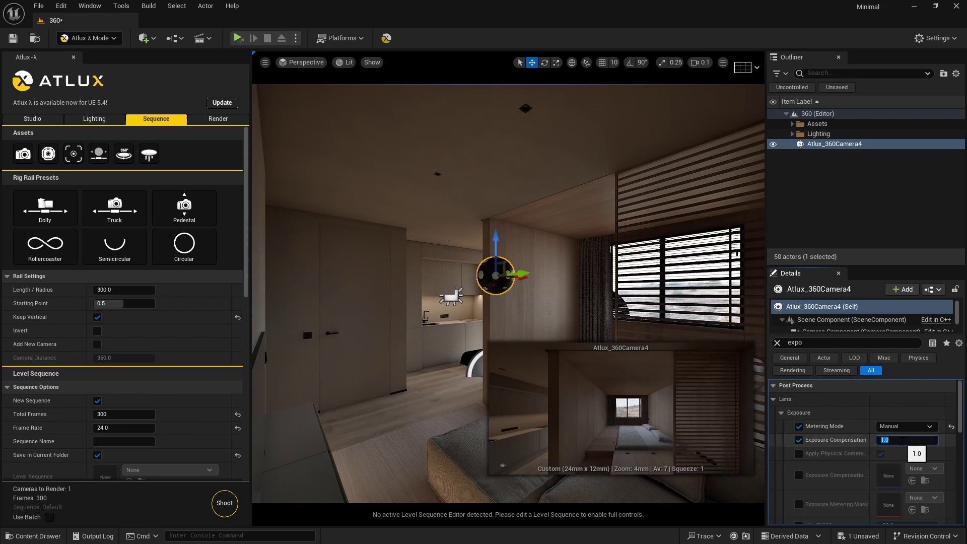
{"action": "type", "text": "4.5"}
{"action": "key", "text": "Return"}
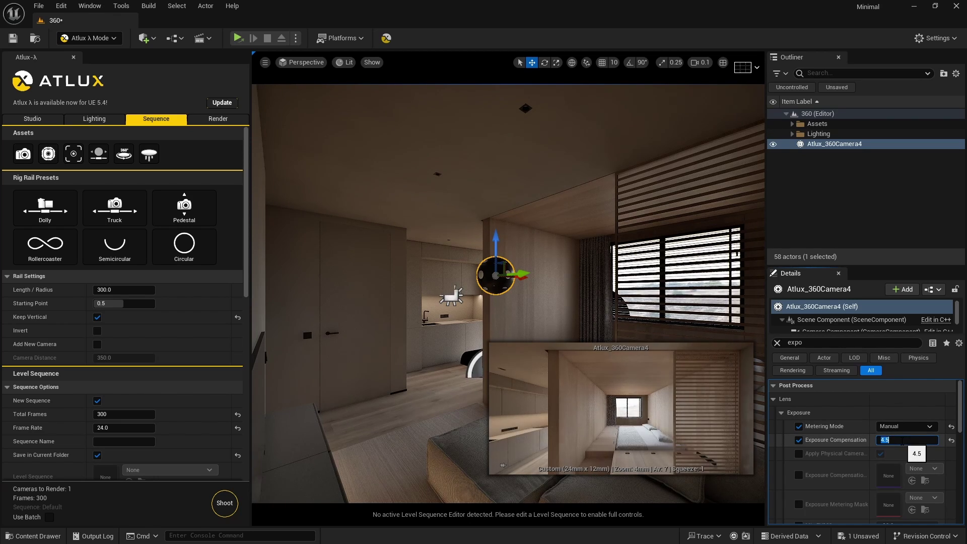
Set Atlux to render a Single Shot with a Custom output resolution.
{"action": "left_click", "coordinate": [214, 119]}
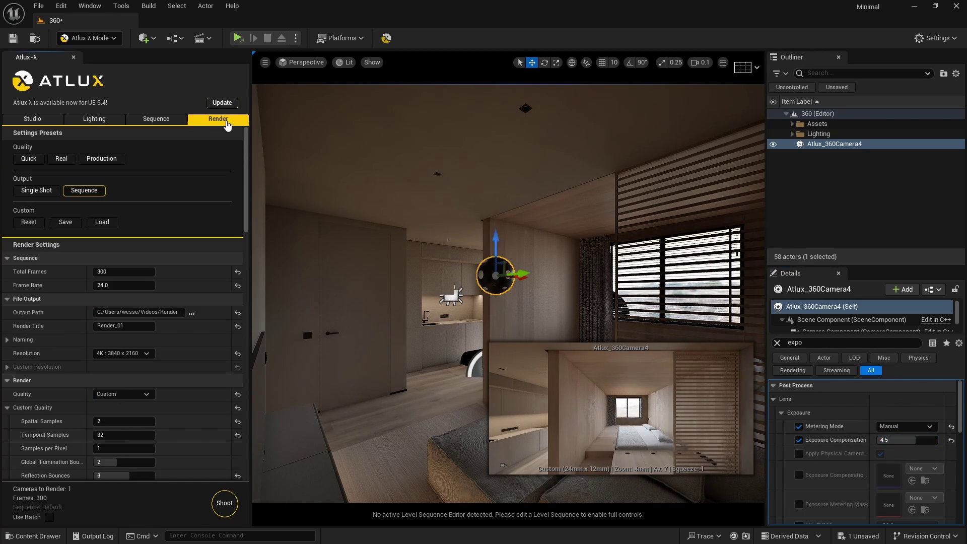
{"action": "left_click", "coordinate": [42, 195]}
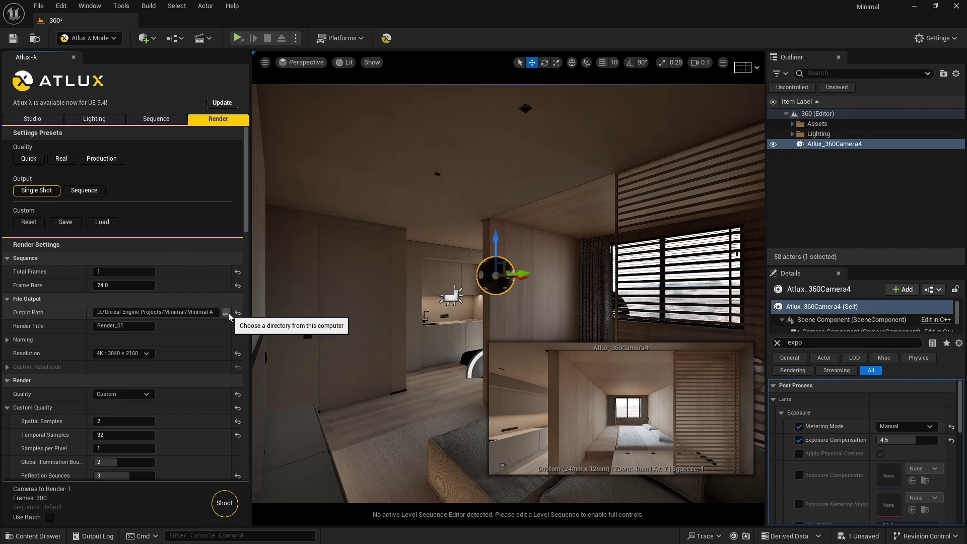
{"action": "left_click", "coordinate": [147, 354]}
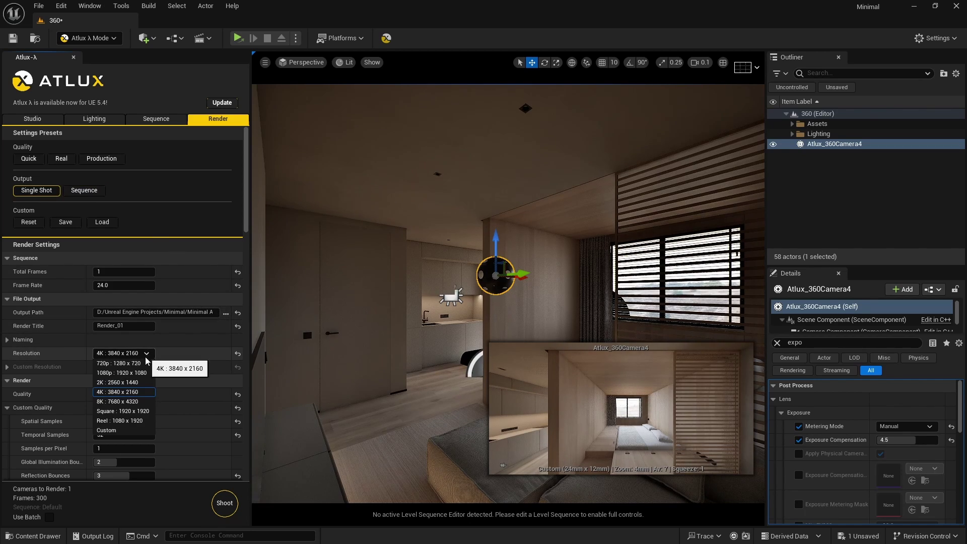
{"action": "left_click", "coordinate": [132, 400]}
{"action": "left_click", "coordinate": [146, 354]}
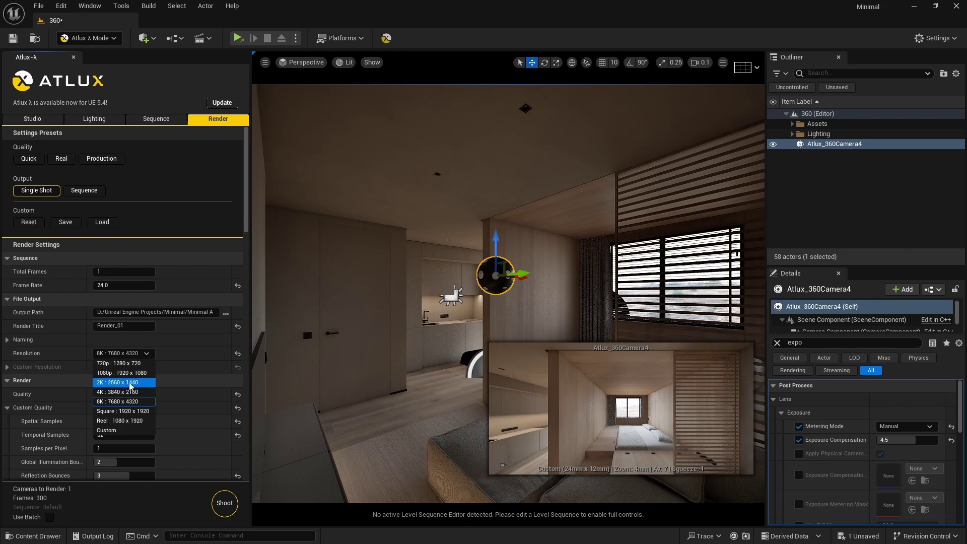
{"action": "left_click", "coordinate": [126, 427]}
Double the custom width and height to 15360 × 8640.
{"action": "left_click", "coordinate": [7, 367]}
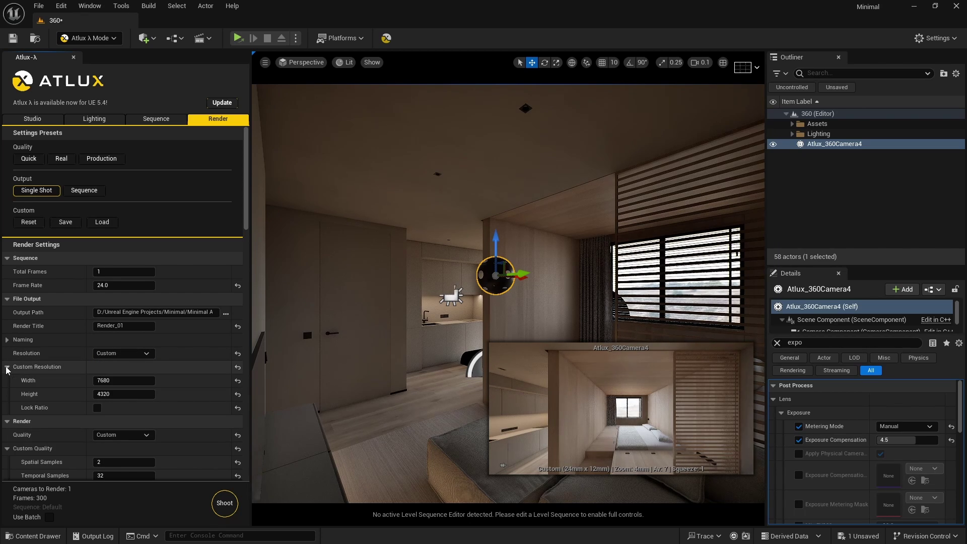
{"action": "left_click", "coordinate": [127, 381]}
{"action": "left_click", "coordinate": [132, 381]}
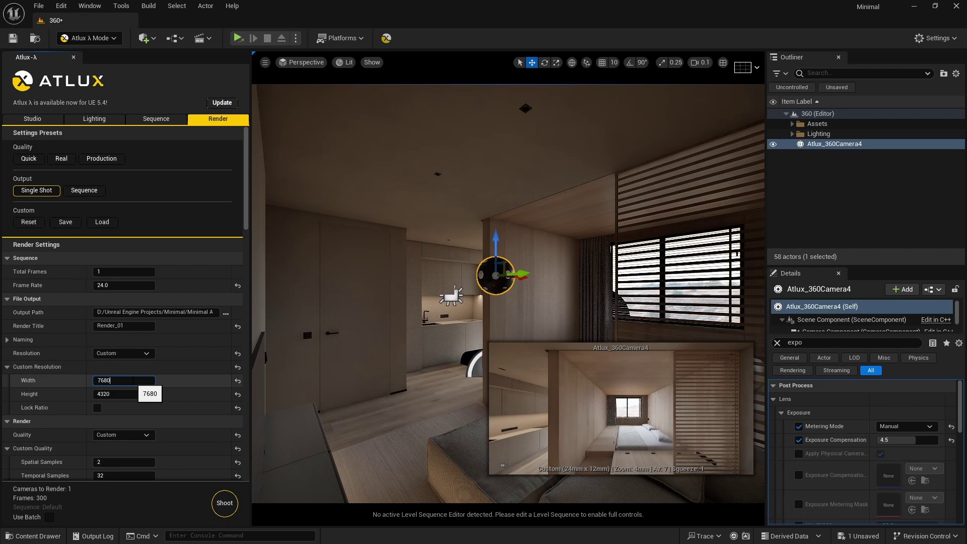
{"action": "type", "text": "*2"}
{"action": "left_click", "coordinate": [130, 394]}
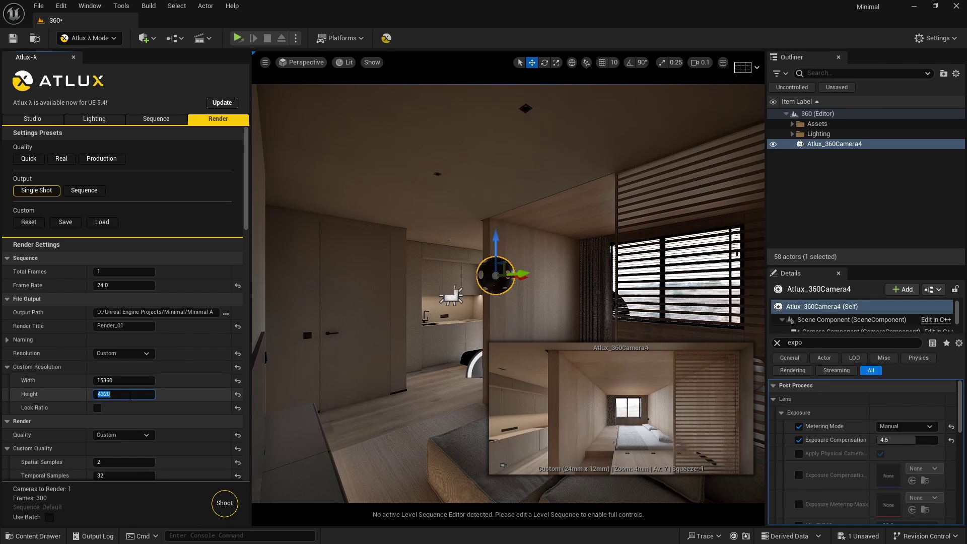
{"action": "left_click", "coordinate": [130, 395]}
{"action": "type", "text": "*2"}
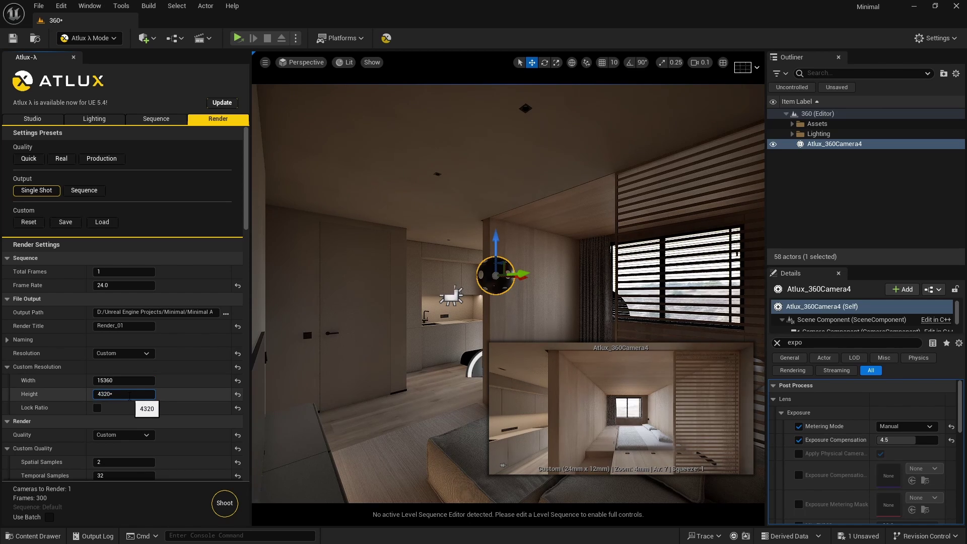
{"action": "key", "text": "Return"}
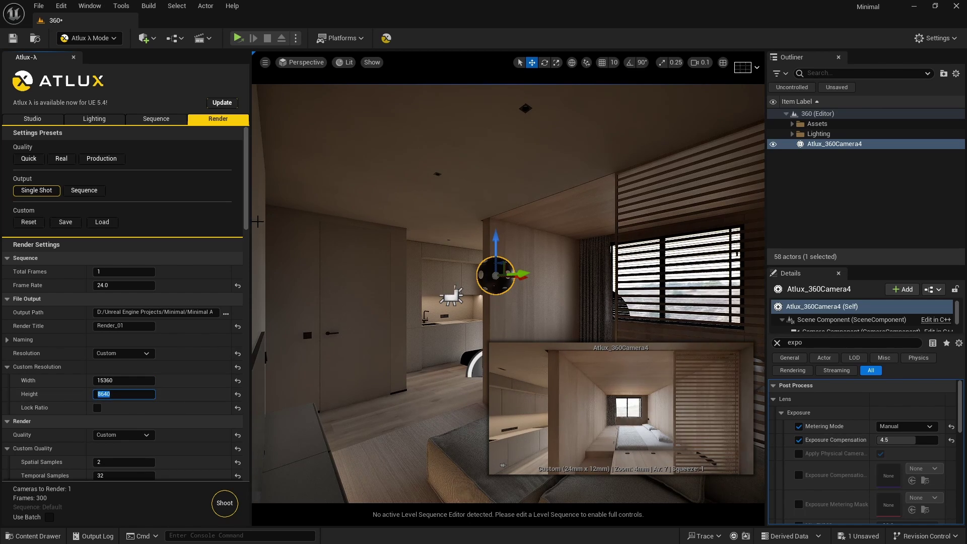
{"action": "left_click_drag", "start_coordinate": [247, 218], "coordinate": [244, 250]}
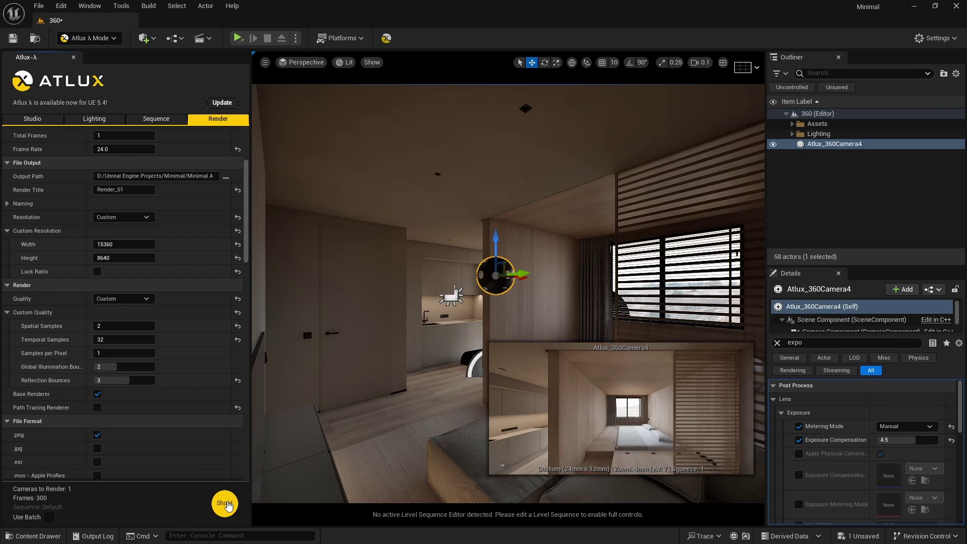
{"action": "left_click", "coordinate": [227, 504]}
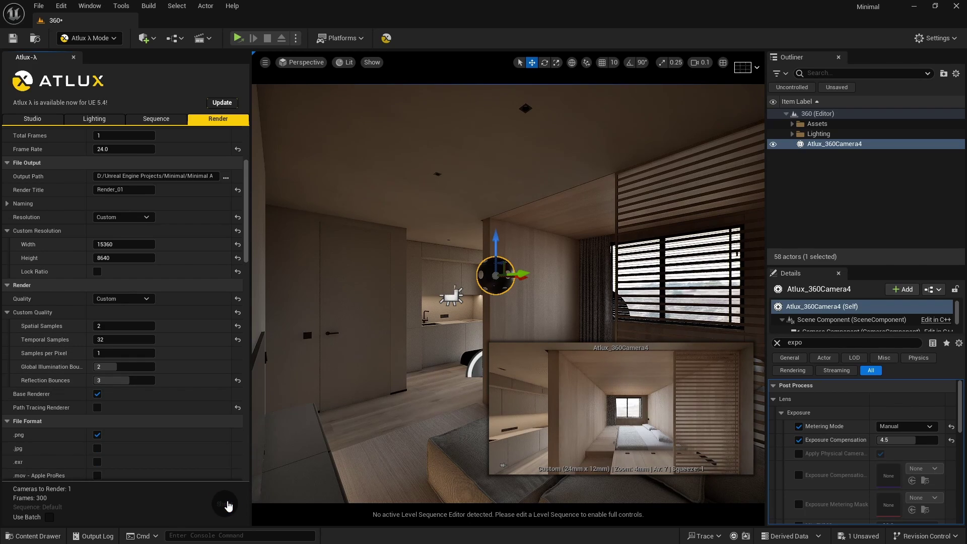